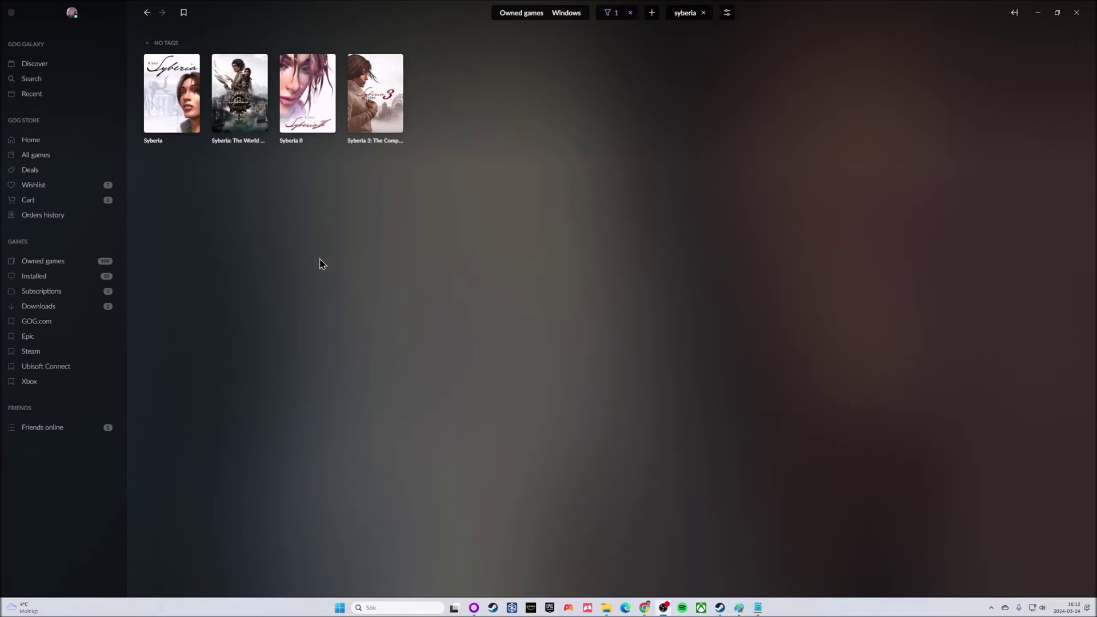
Step: Open the Syberia II game page from the filtered list of owned games
left_click(304, 109)
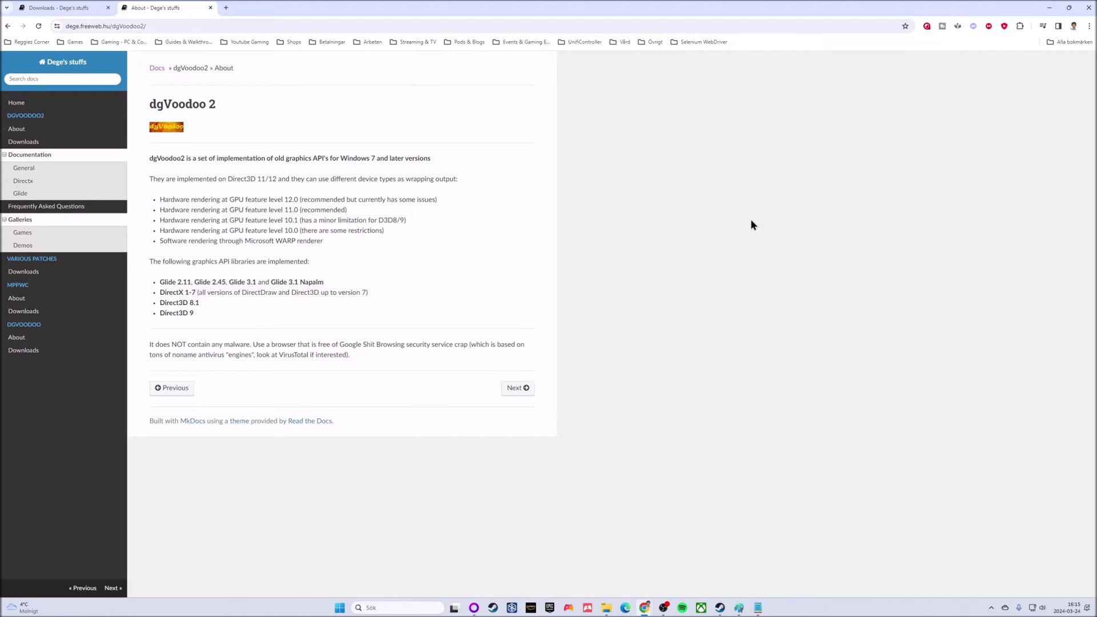
Step: Show the dgVoodoo2 Downloads page in the browser and open the extracted dgVoodoo2_82_3 folder in File Explorer
left_click(47, 10)
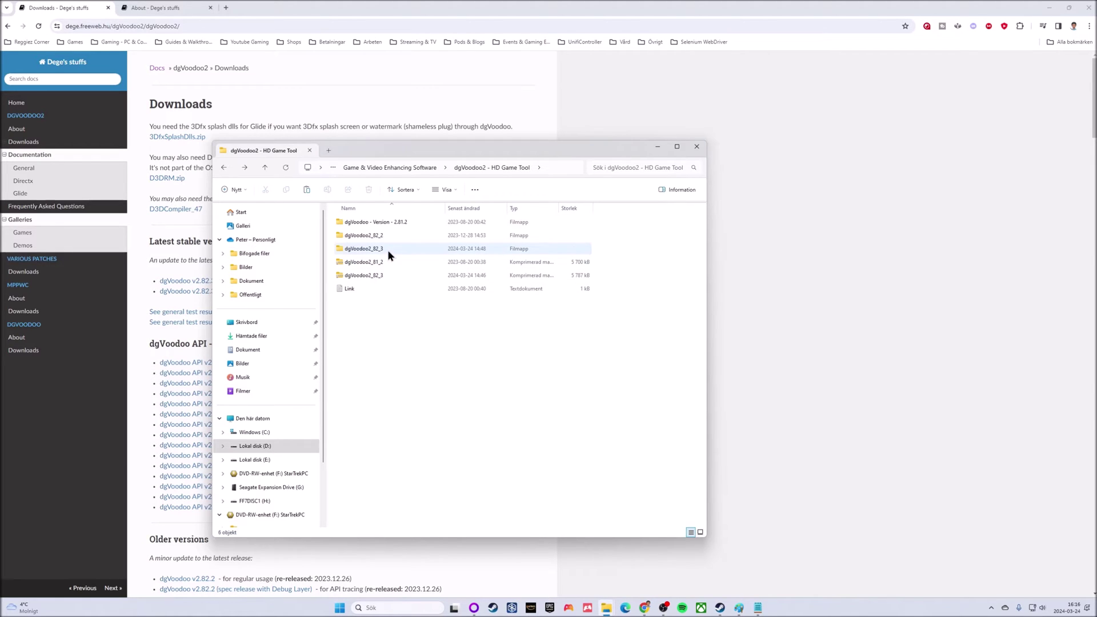
double_click(353, 253)
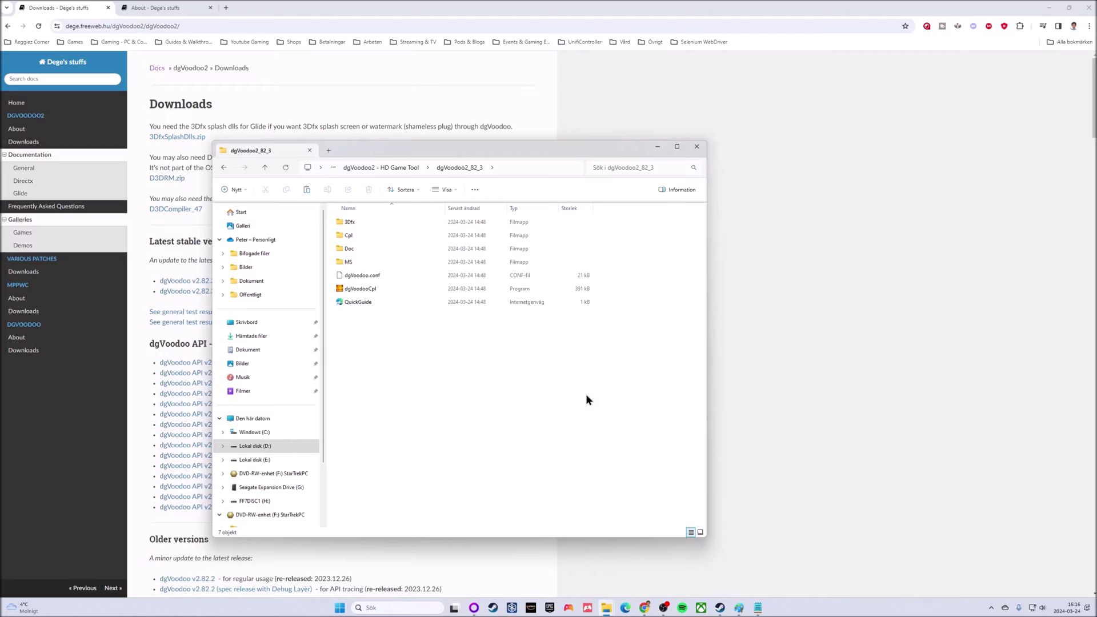
left_click_drag(569, 154, 406, 158)
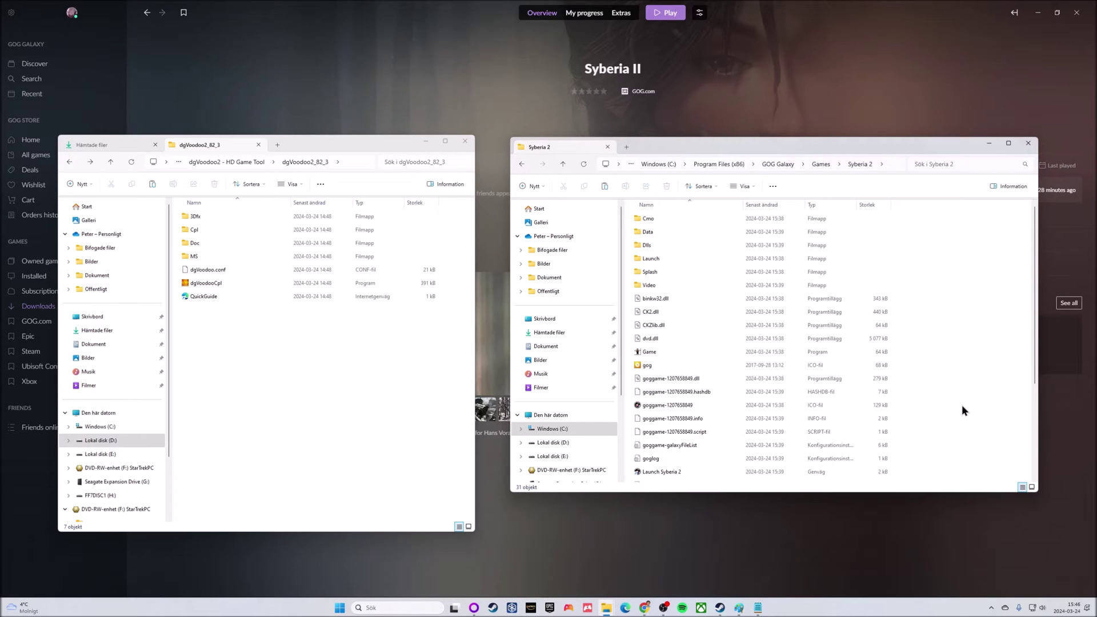
Step: Copy the dgVoodooCpl program from the dgVoodoo2_82_3 folder into the Syberia 2 game folder
scroll(960, 409, "down", 5)
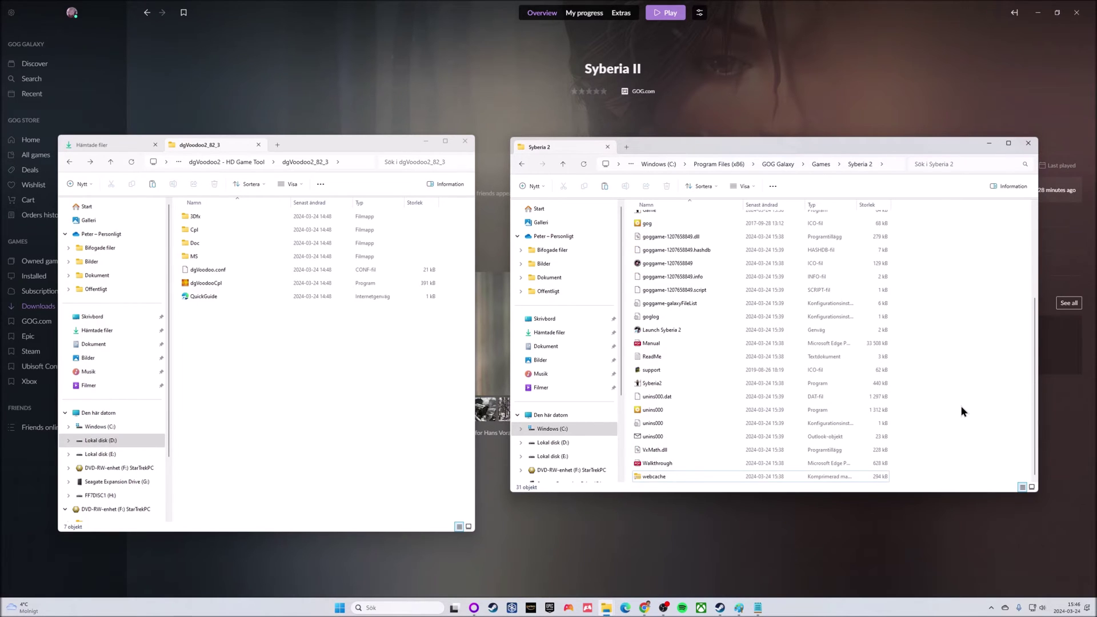
scroll(961, 406, "up", 5)
scroll(961, 405, "down", 5)
scroll(960, 406, "up", 5)
left_click(278, 401)
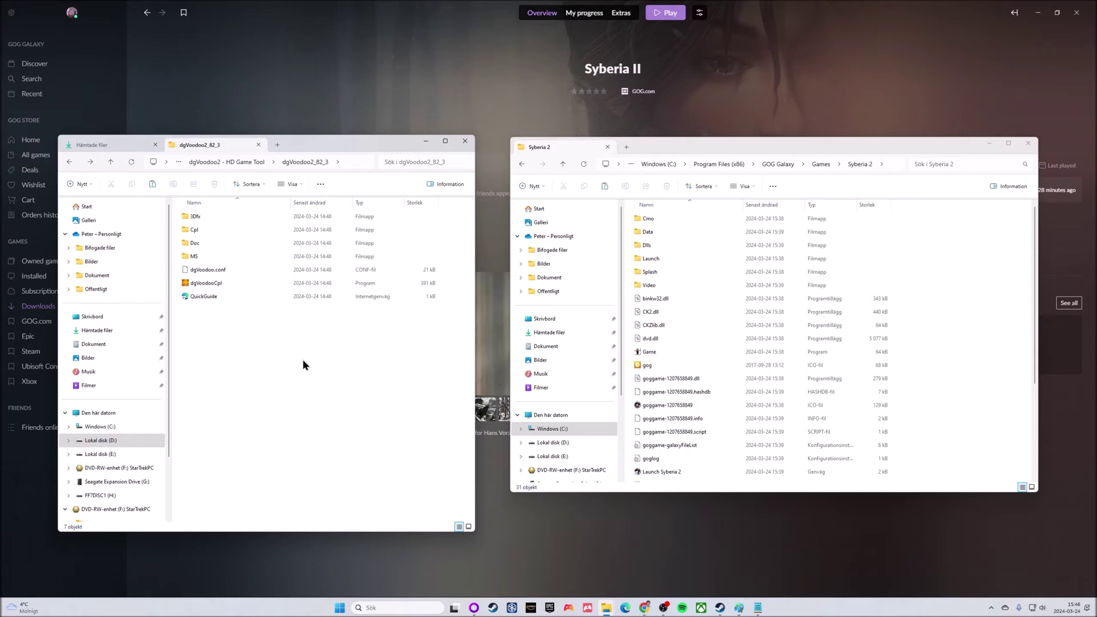
left_click(208, 285)
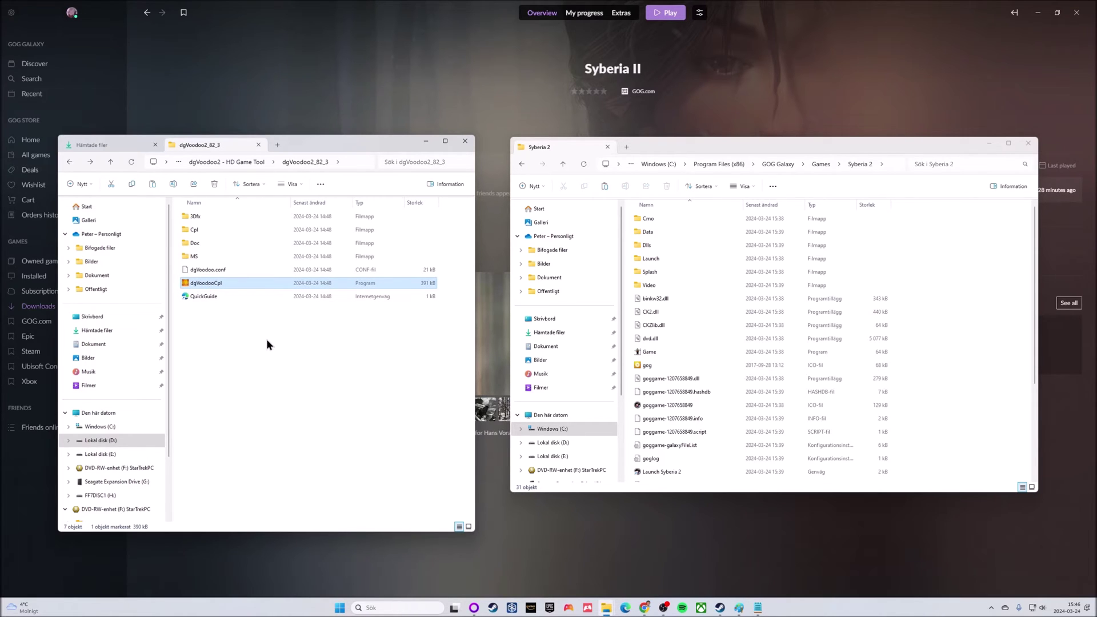
left_click(989, 407)
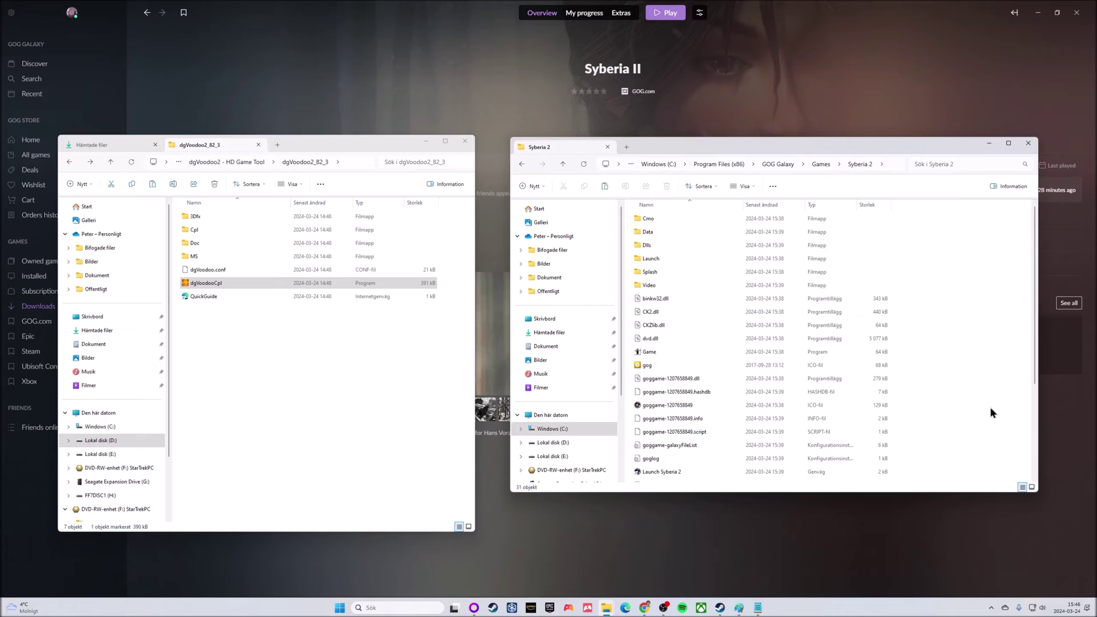
key("ctrl+v")
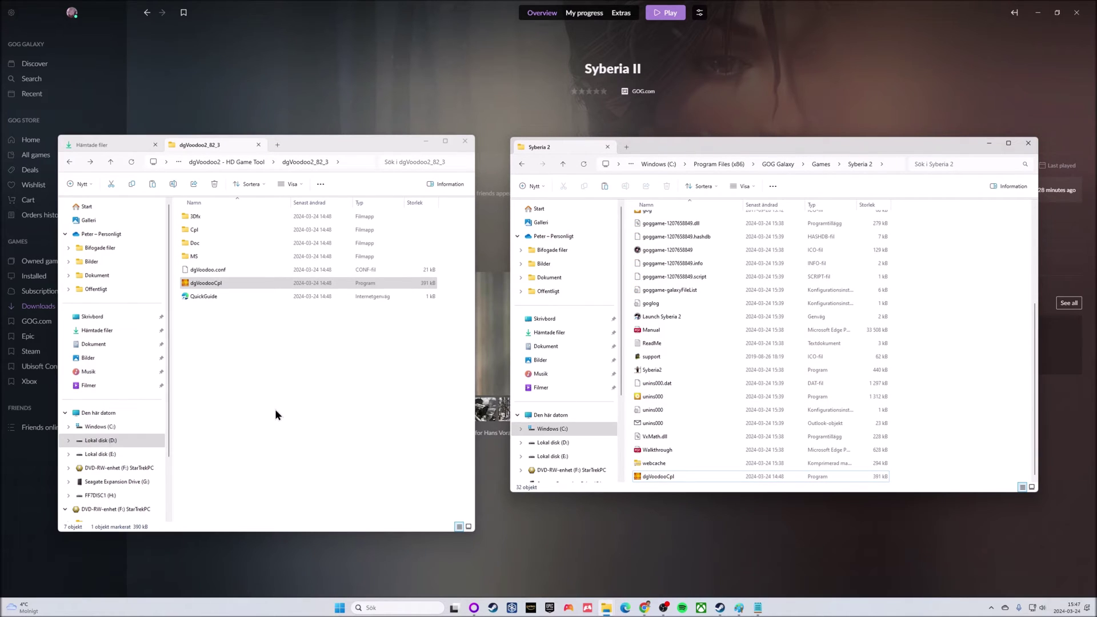
Step: Copy D3D8.dll, D3DImm.dll and DDraw.dll from dgVoodoo's MS\x86 folder into the Syberia 2 game folder
double_click(195, 257)
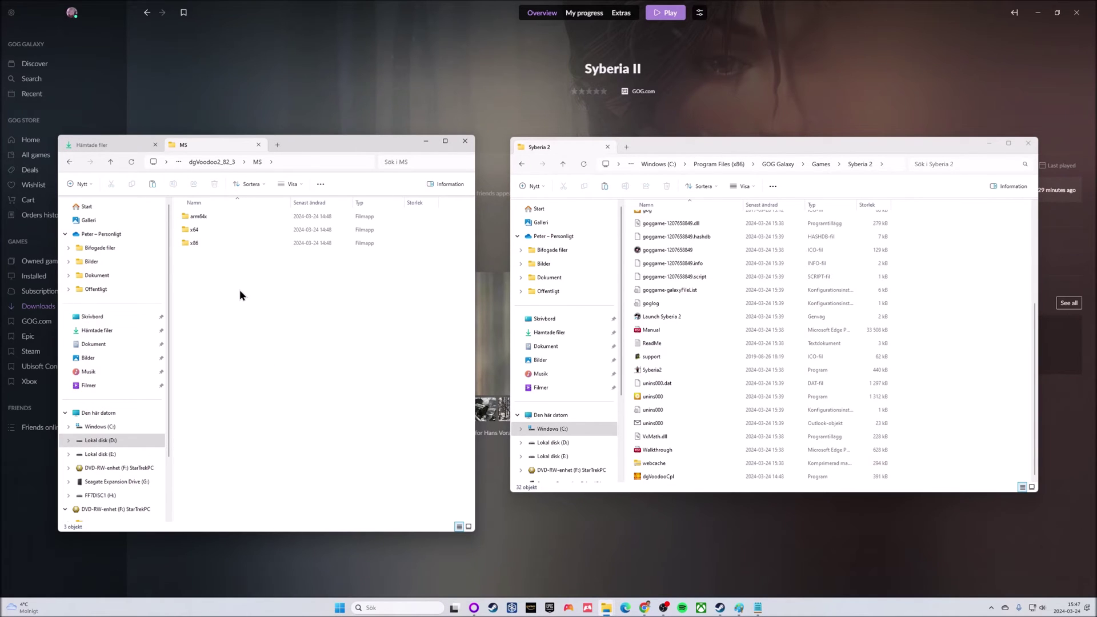
left_click(183, 247)
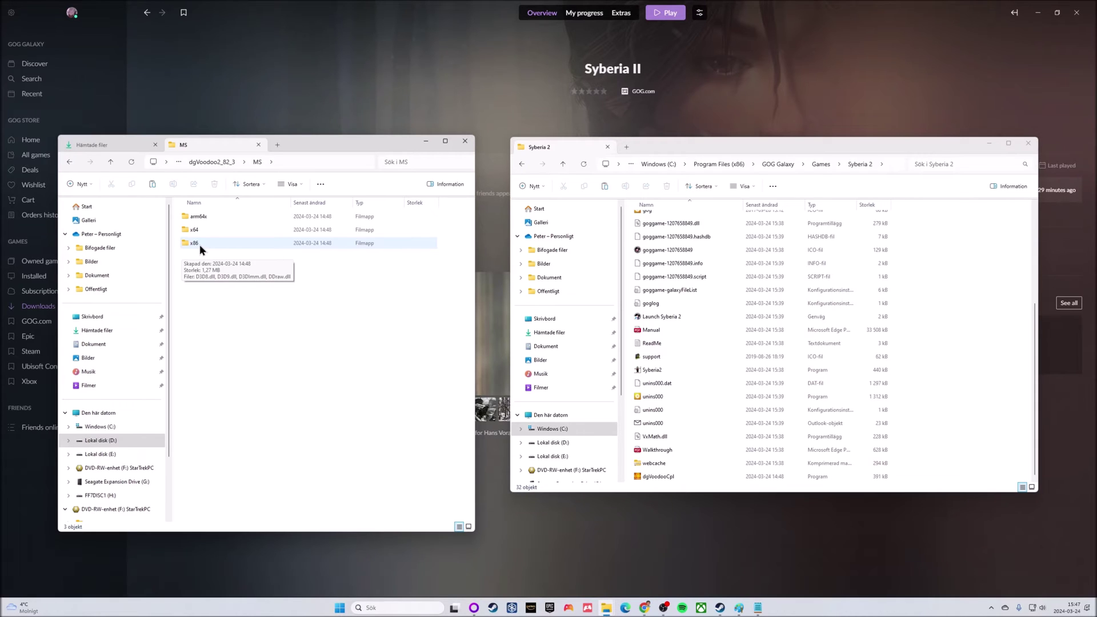
double_click(197, 243)
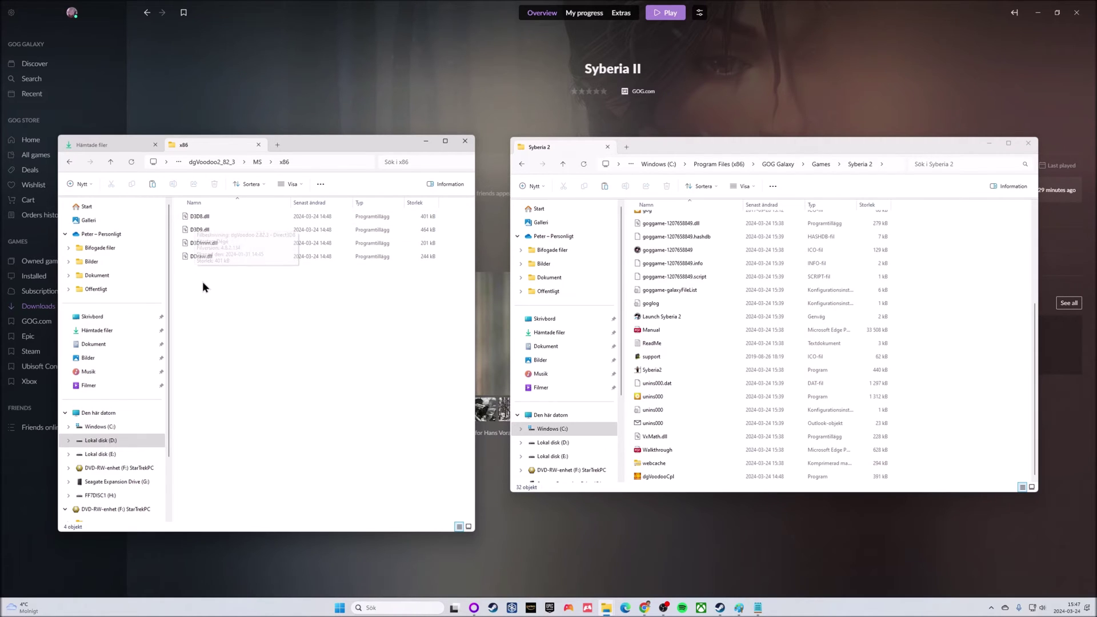
left_click_drag(202, 281, 196, 247)
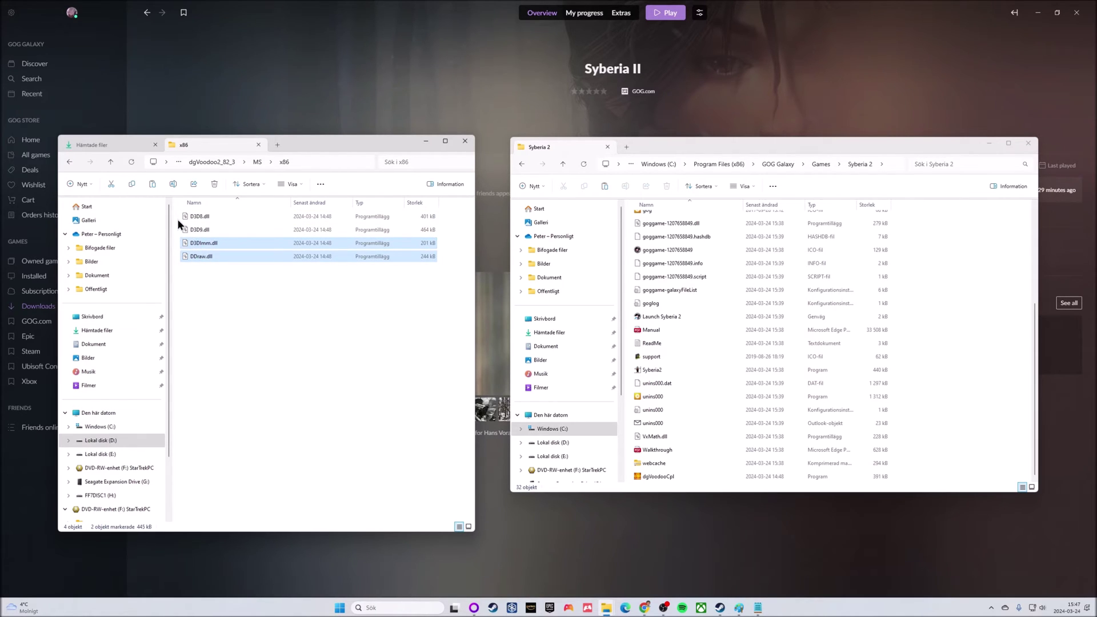
left_click(177, 216, "ctrl")
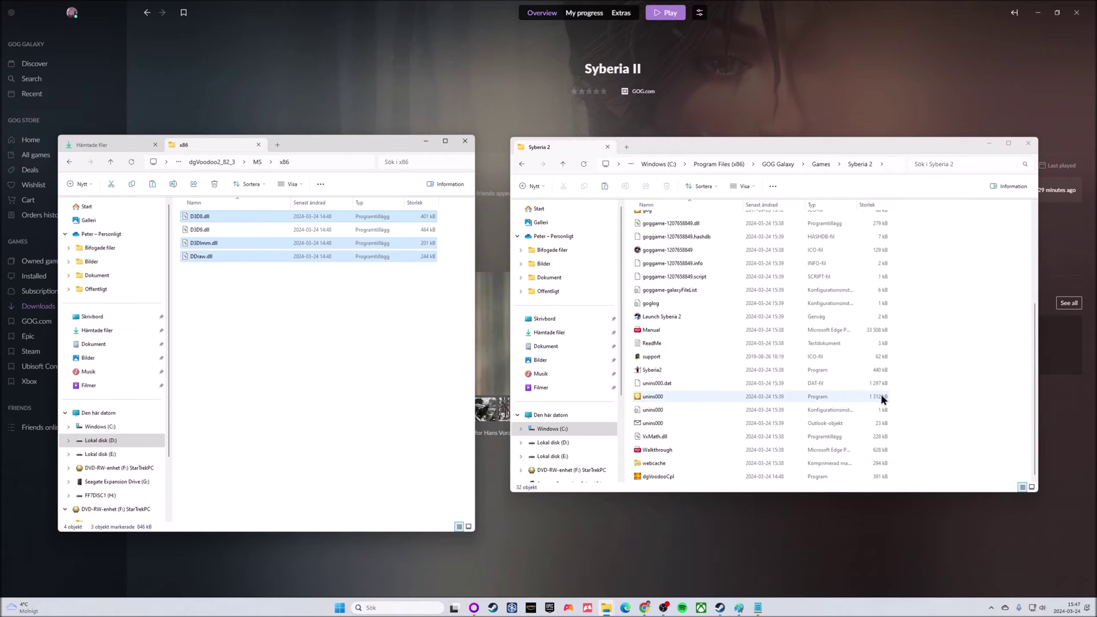
left_click(989, 396)
key("ctrl+v")
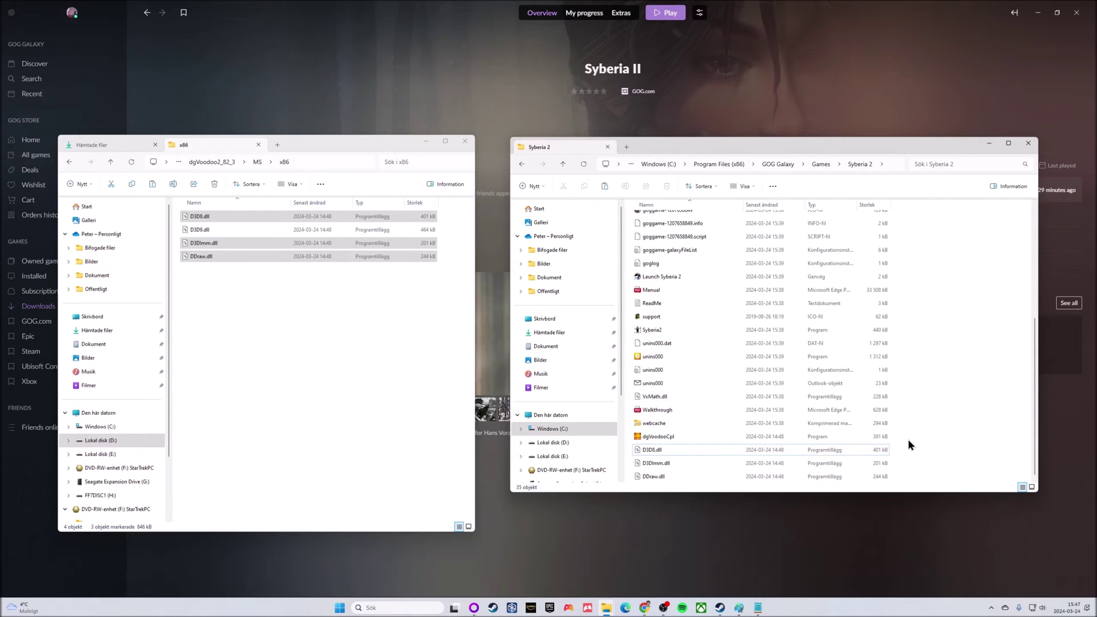
Step: Run dgVoodooCpl from the Syberia 2 folder, allowing it past SmartScreen, and place its control panel beside the folder window
left_click(426, 141)
left_click_drag(810, 143, 607, 160)
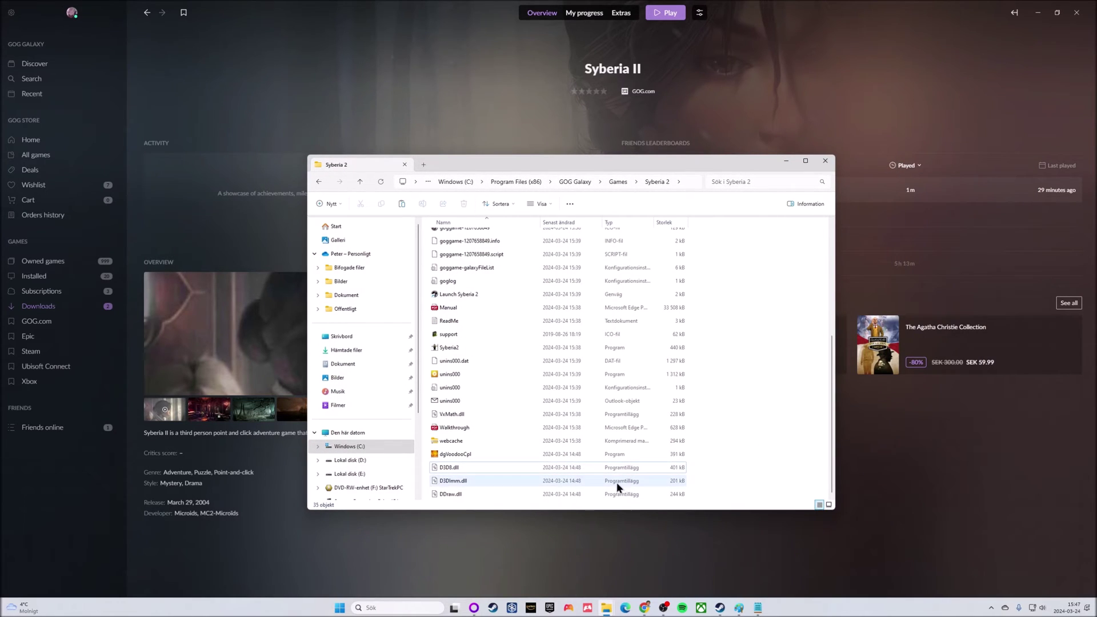
double_click(454, 454)
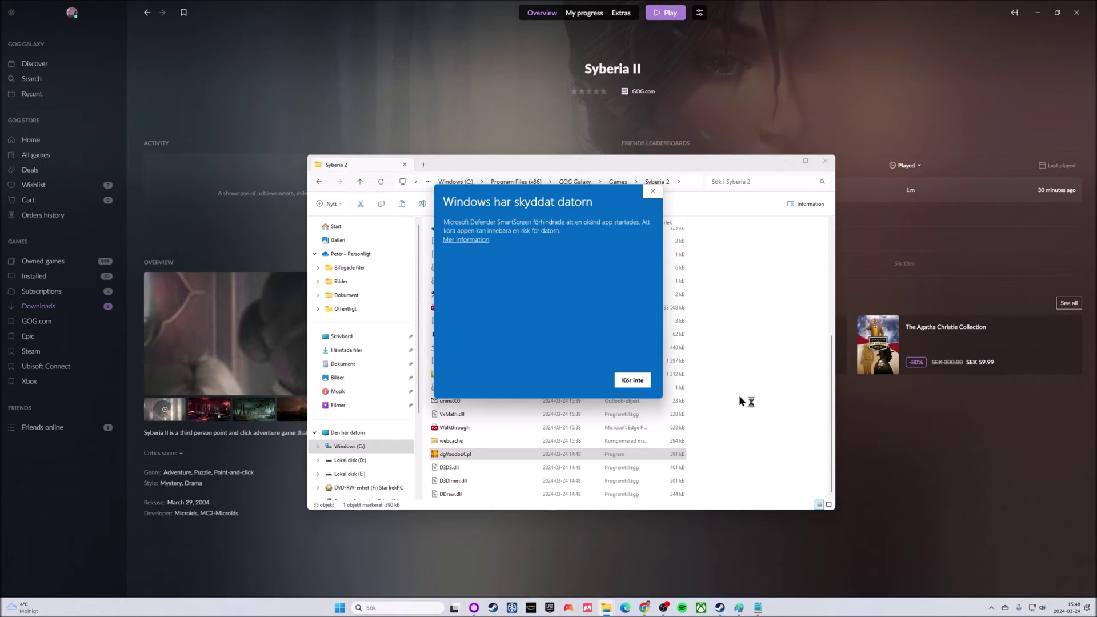
left_click(480, 240)
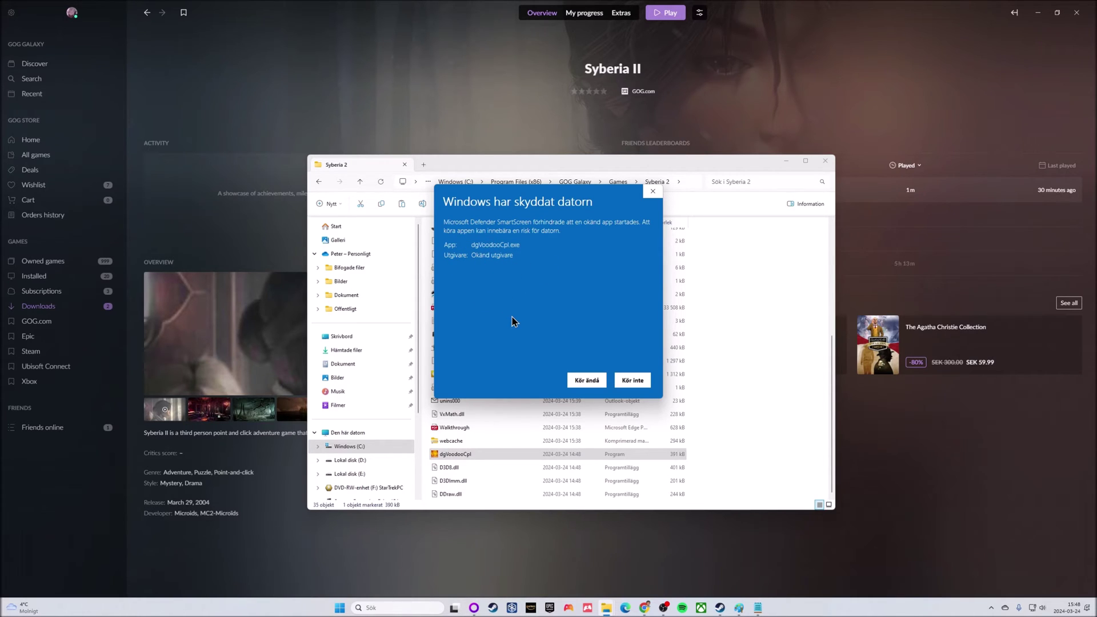
left_click(587, 380)
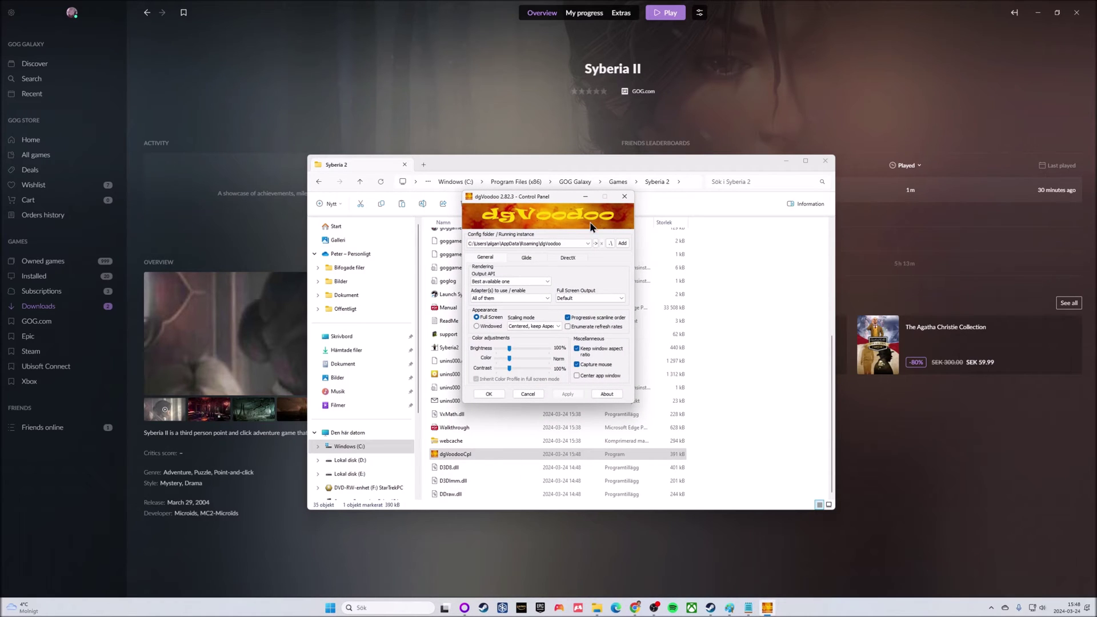
left_click_drag(563, 193, 314, 207)
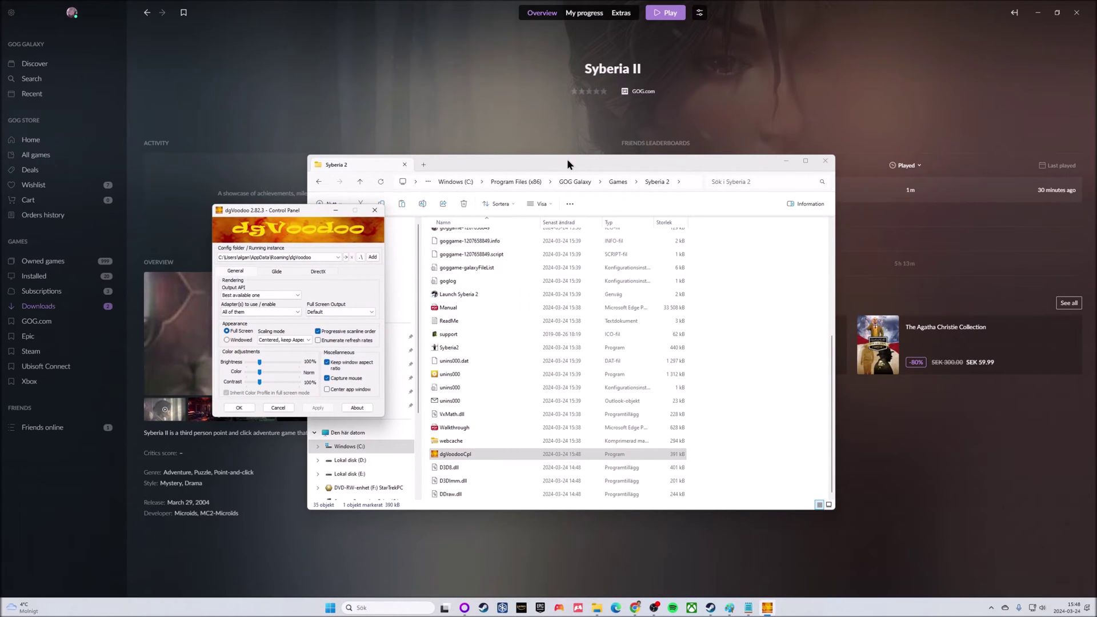
left_click_drag(566, 162, 715, 159)
left_click_drag(304, 210, 352, 215)
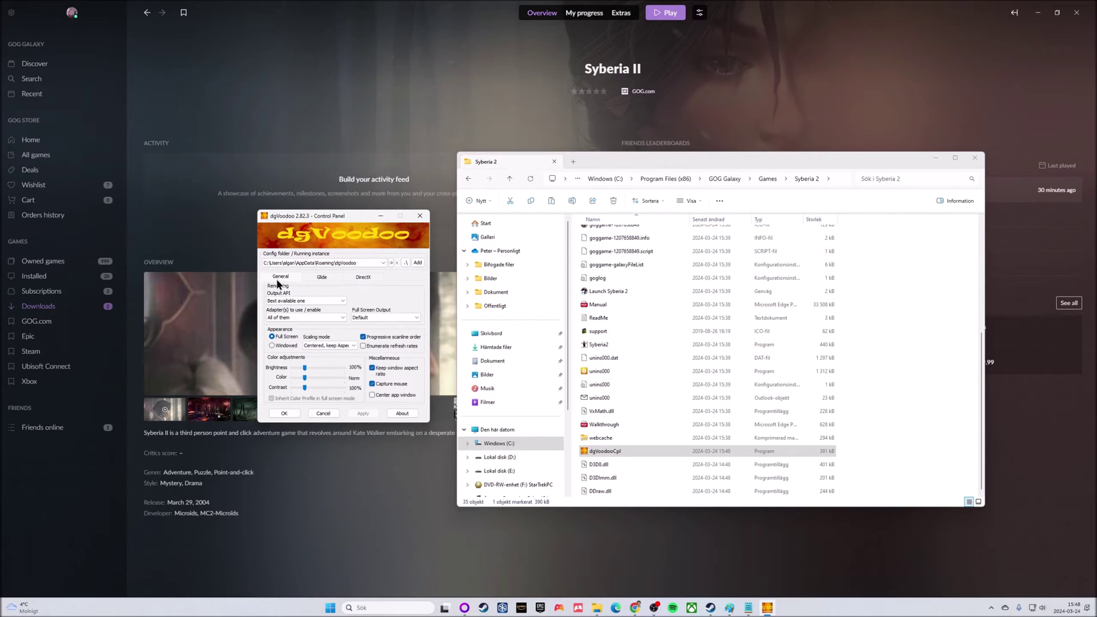
Step: Look through the Glide and DirectX settings, and set the general scaling mode to "Centered, keep Aspect Ratio"
left_click(326, 277)
left_click(365, 277)
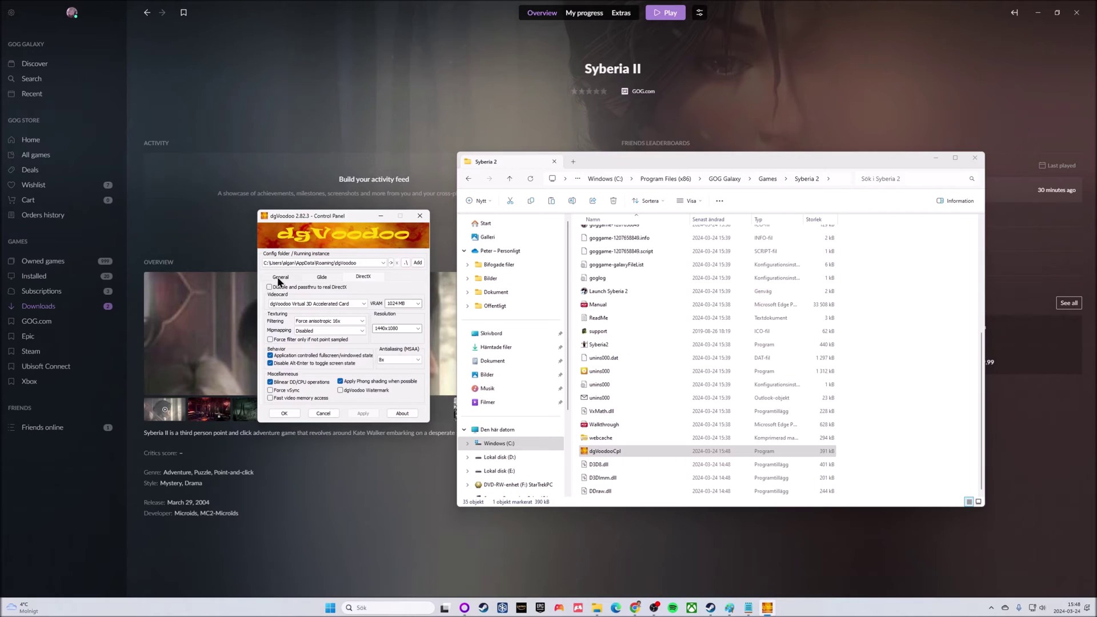
left_click(280, 278)
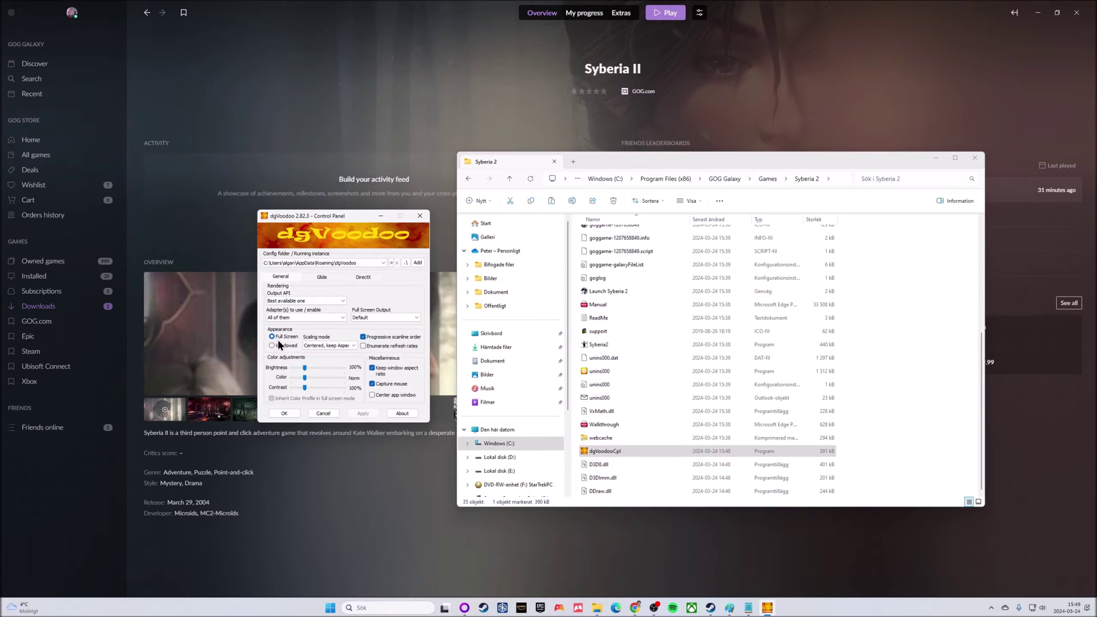
left_click(353, 345)
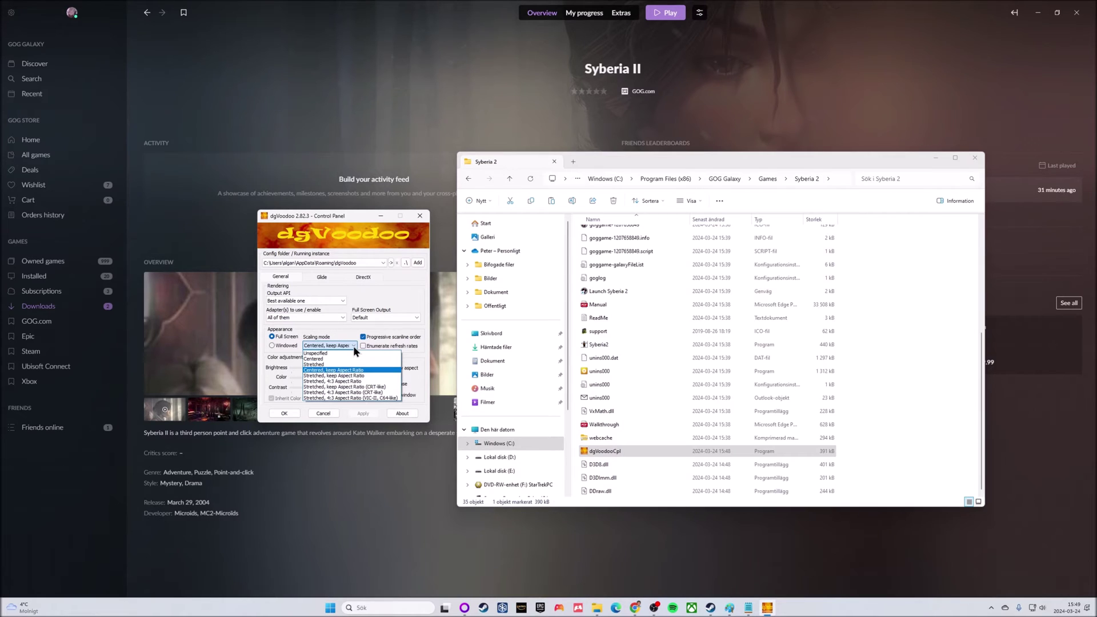
left_click(333, 371)
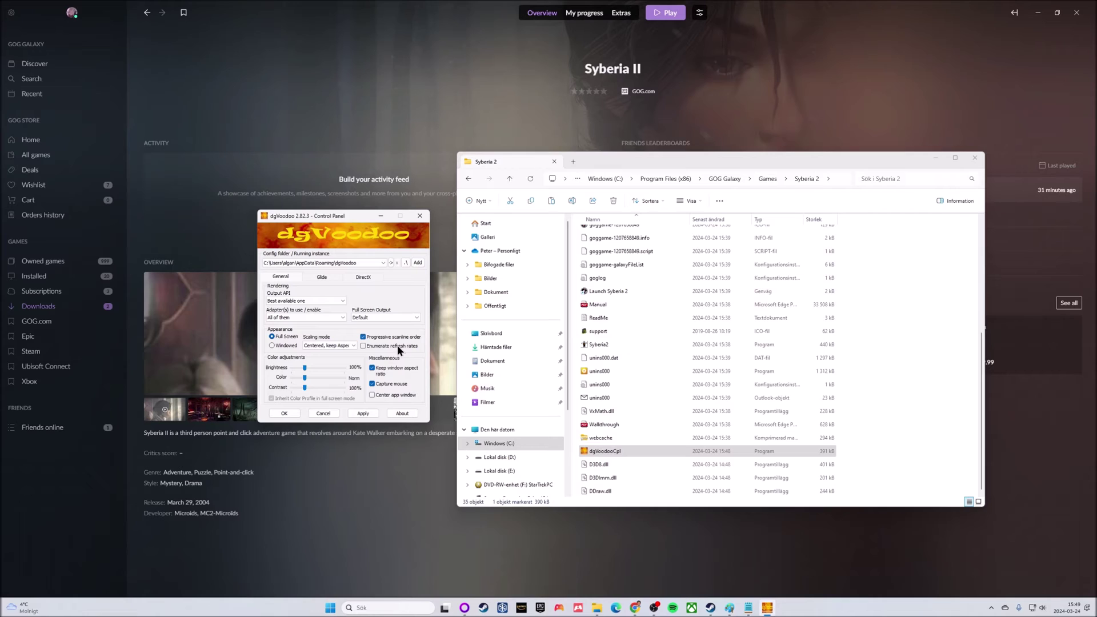
mouse_move(396, 345)
Step: Set the DirectX VRAM to 1024 MB and the video card to dgVoodoo Virtual 3D Accelerated Card
left_click(317, 278)
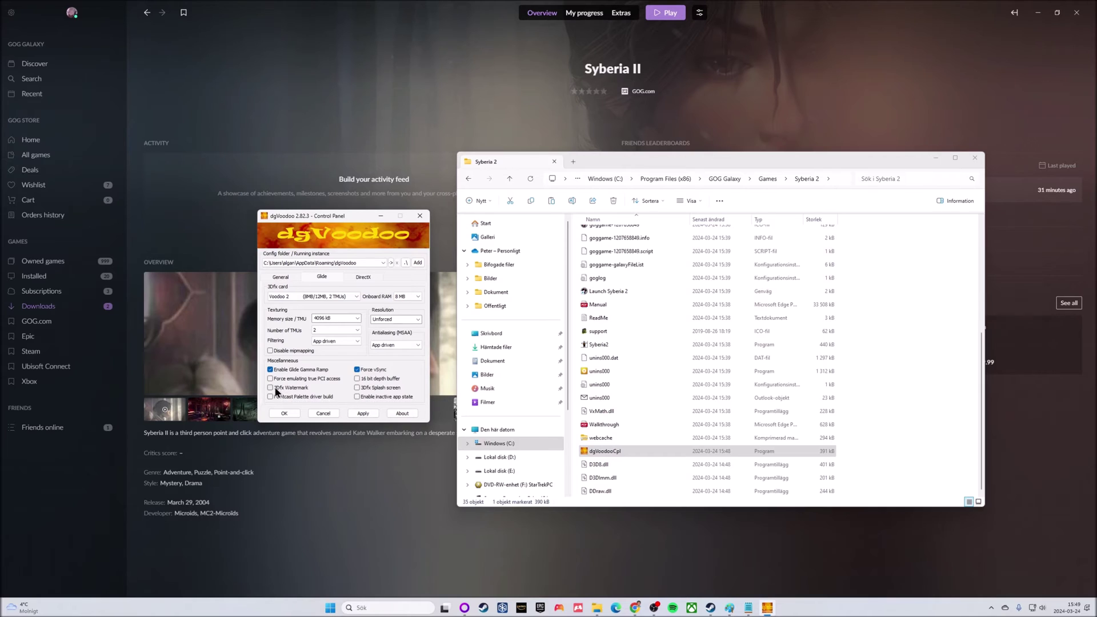
left_click(363, 277)
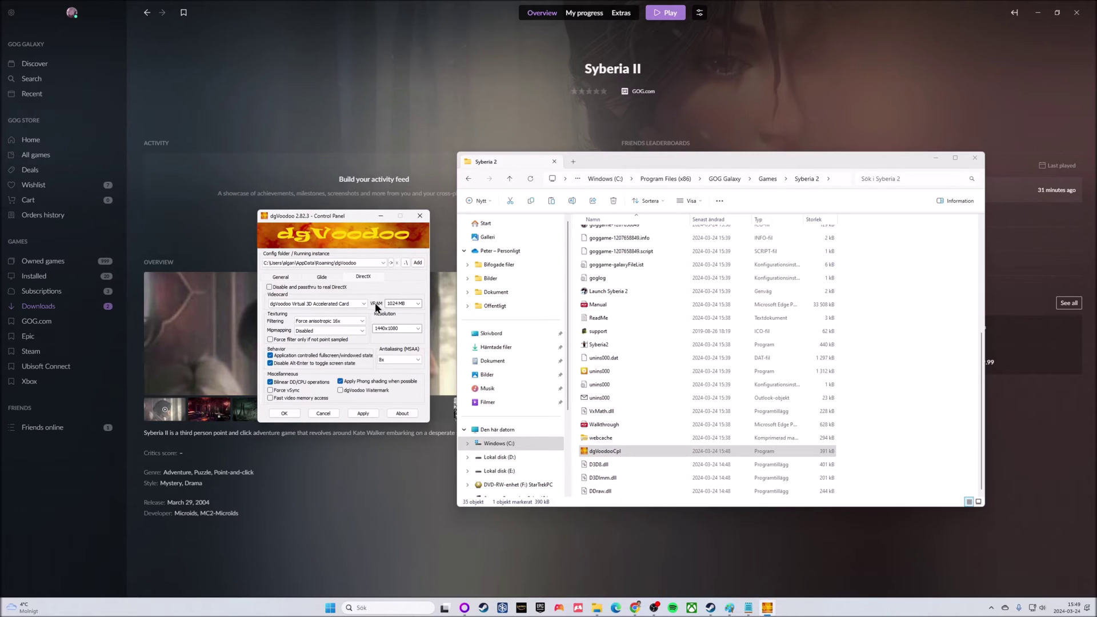
left_click(418, 304)
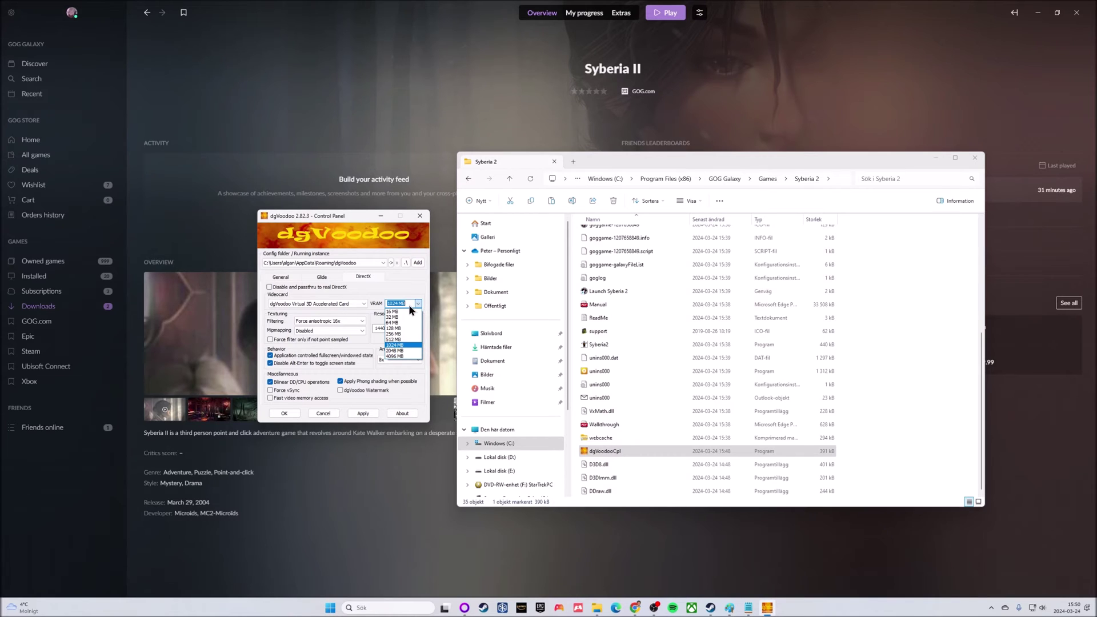
left_click(399, 345)
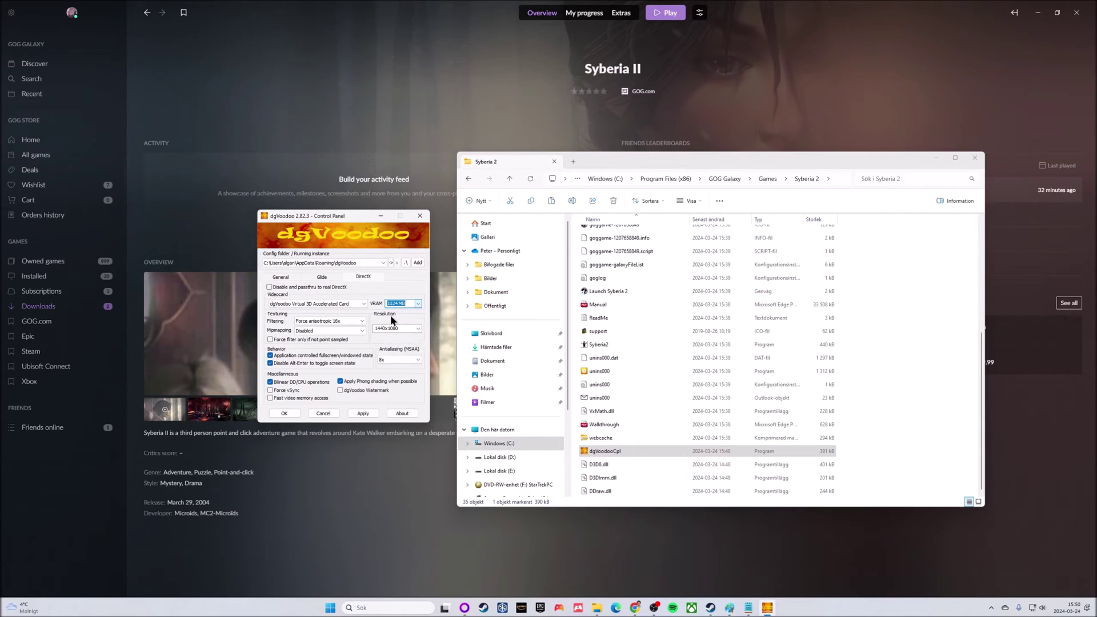
left_click(364, 304)
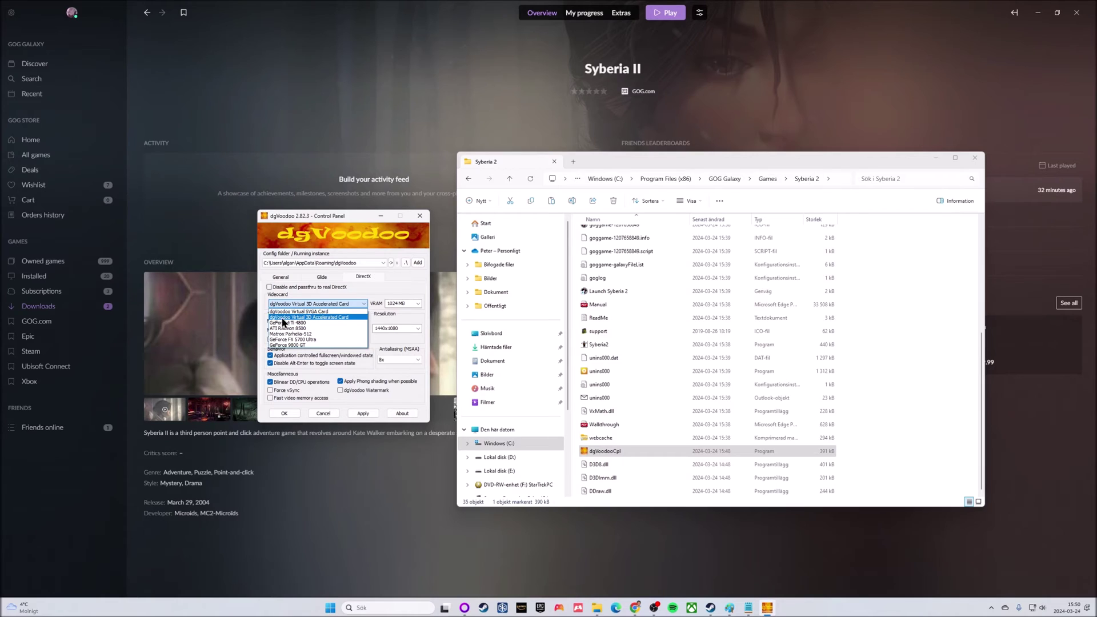
left_click(326, 318)
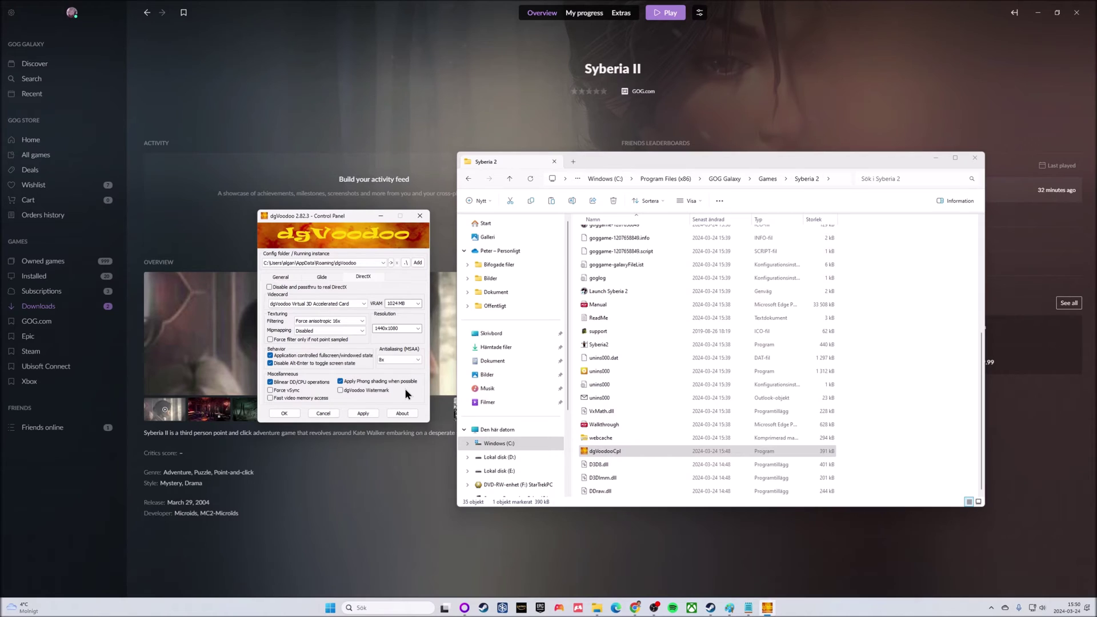
Step: Set the DirectX antialiasing to 8x and the texture filtering to Force anisotropic 16x
left_click(419, 360)
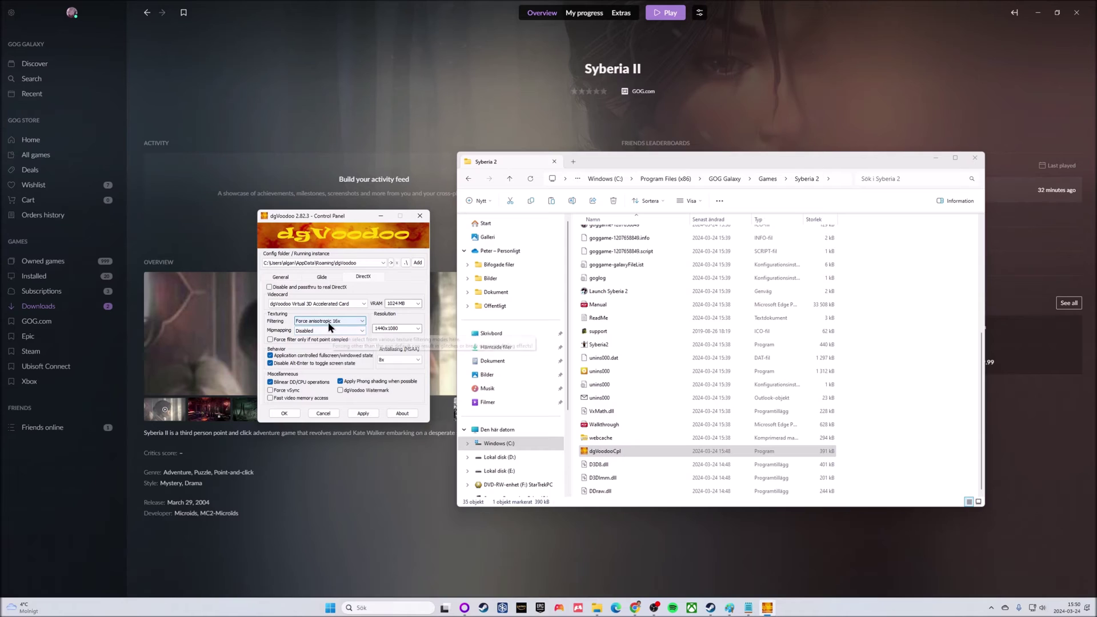
left_click(362, 320)
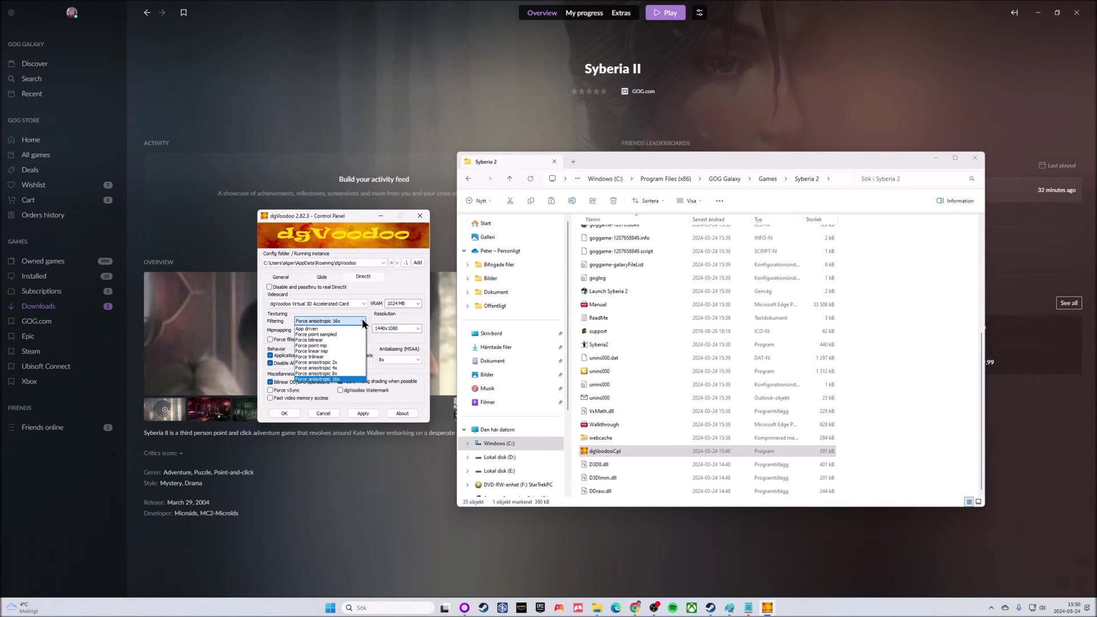
left_click(342, 379)
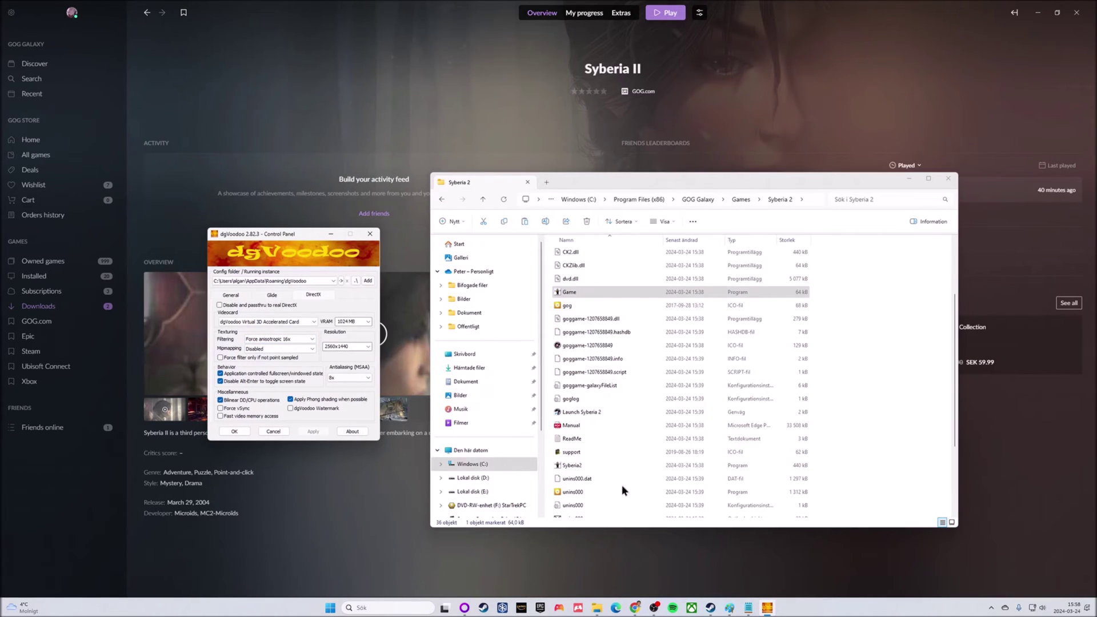
left_click(886, 438)
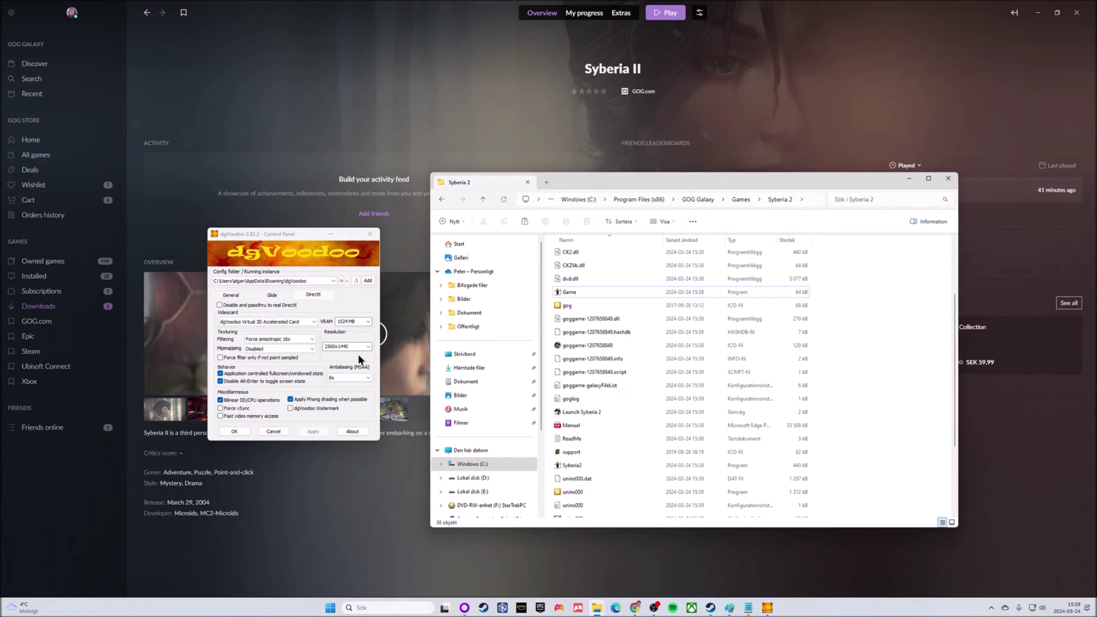
Step: Set the DirectX resolution to the custom value 1440x1080 and apply the dgVoodoo settings
left_click(367, 346)
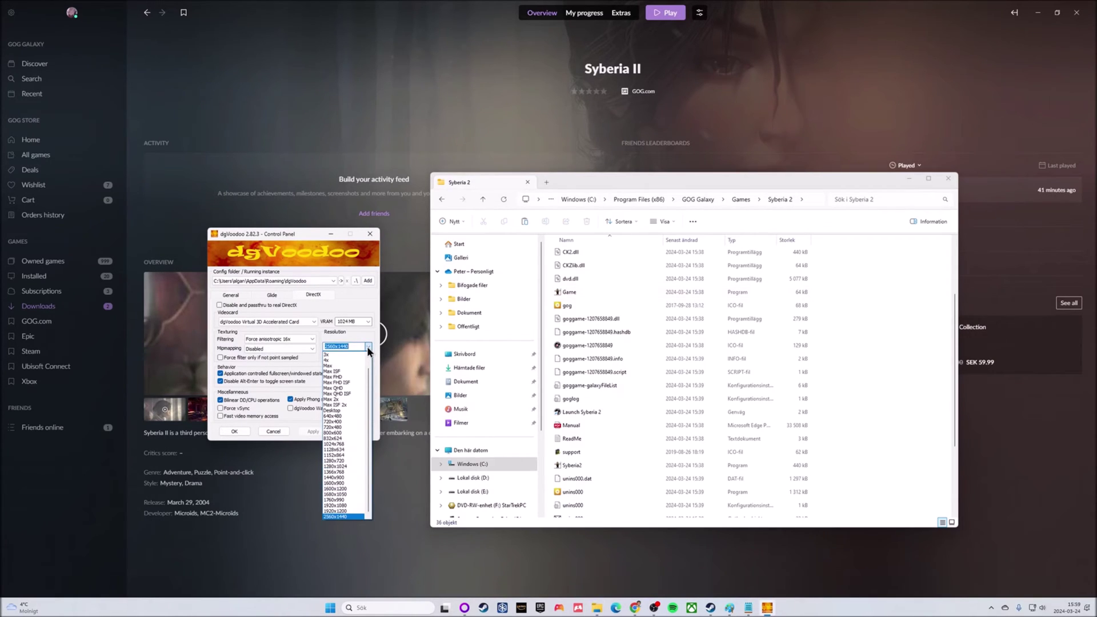
left_click(368, 346)
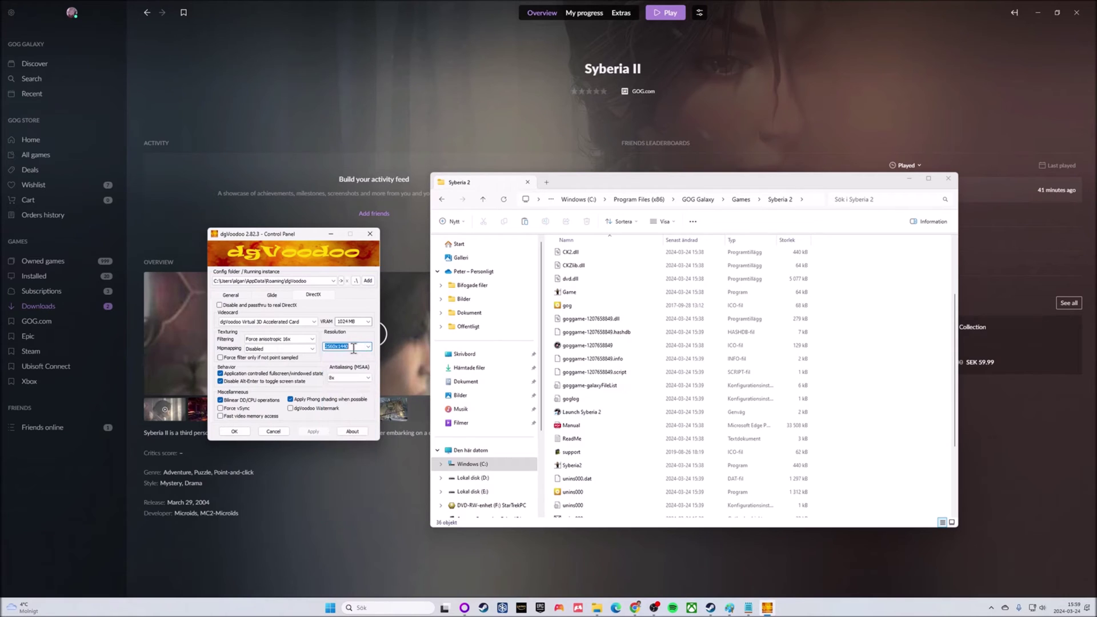
left_click_drag(355, 347, 313, 346)
type("144")
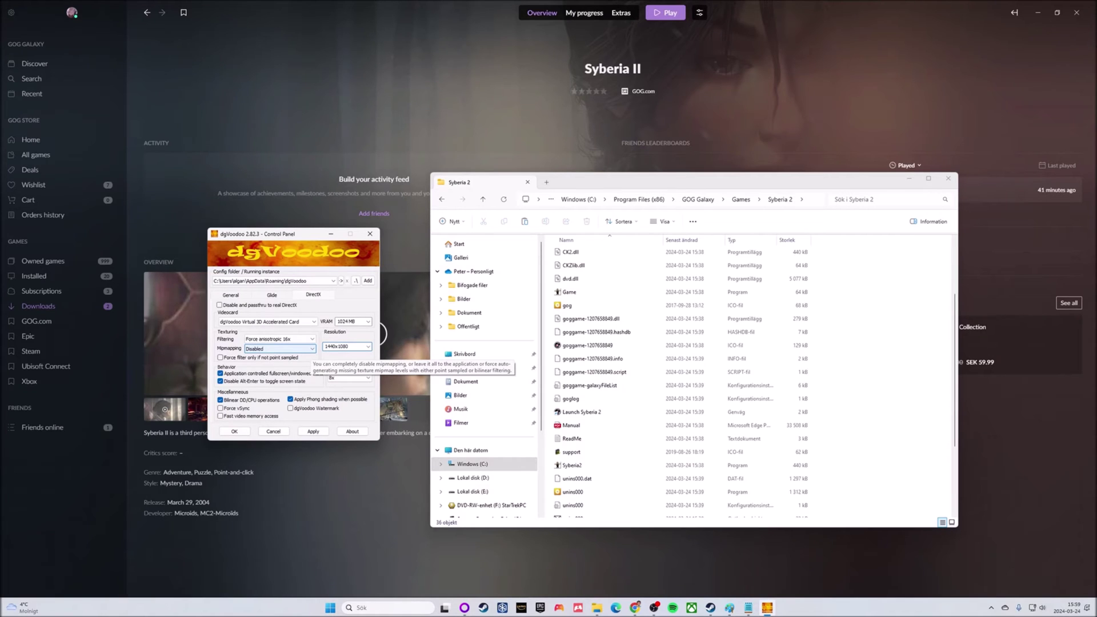
type("0x1080")
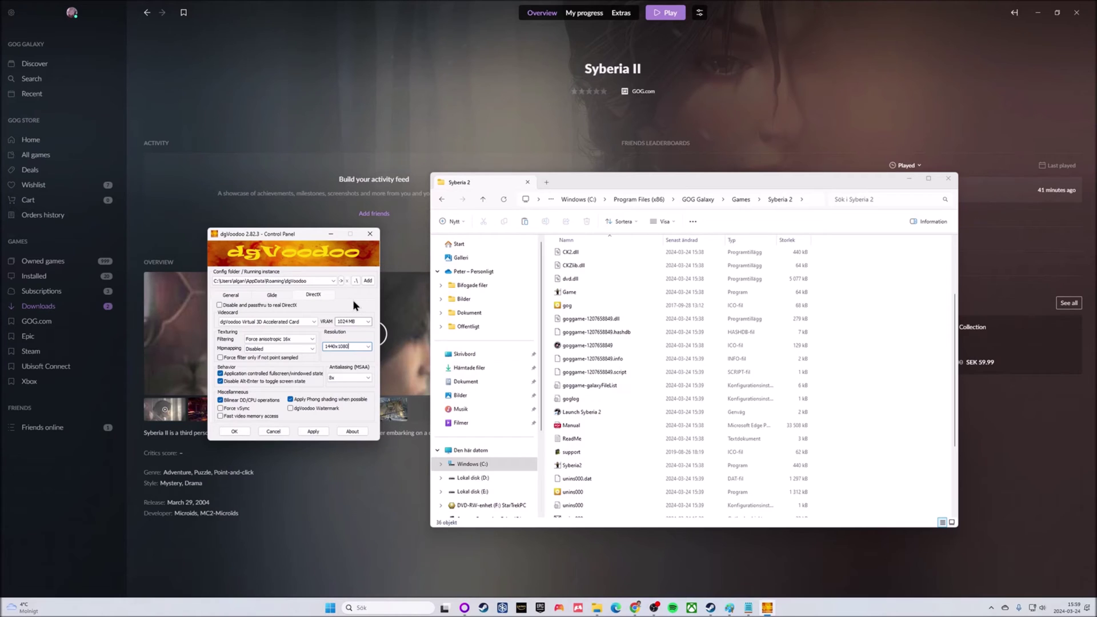
left_click(313, 432)
left_click(889, 407)
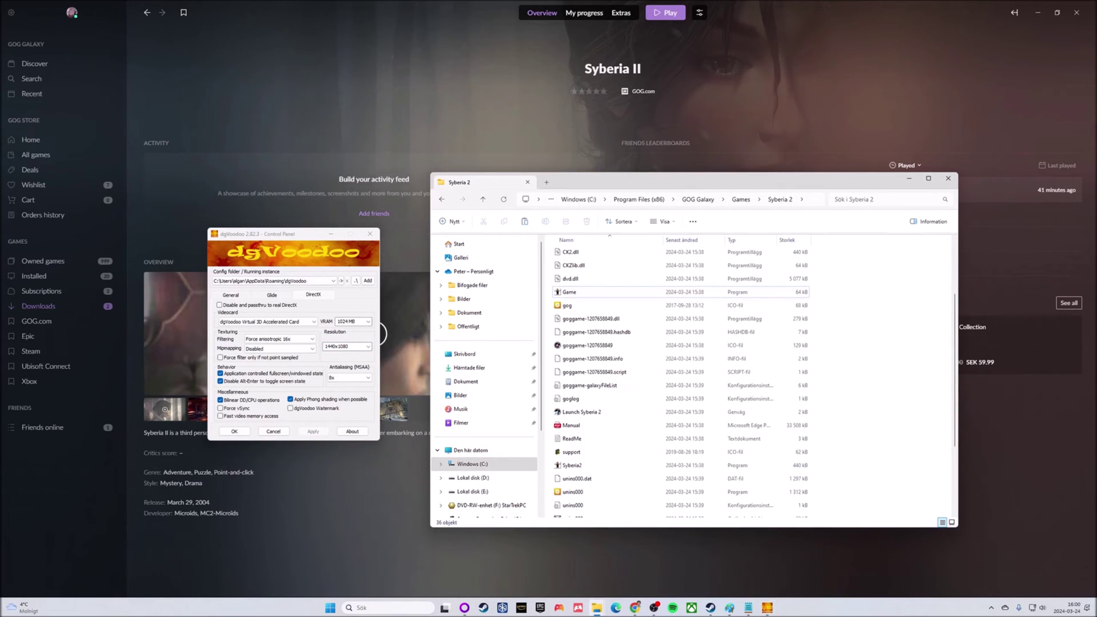
left_click(738, 180)
scroll(898, 434, "down", 3)
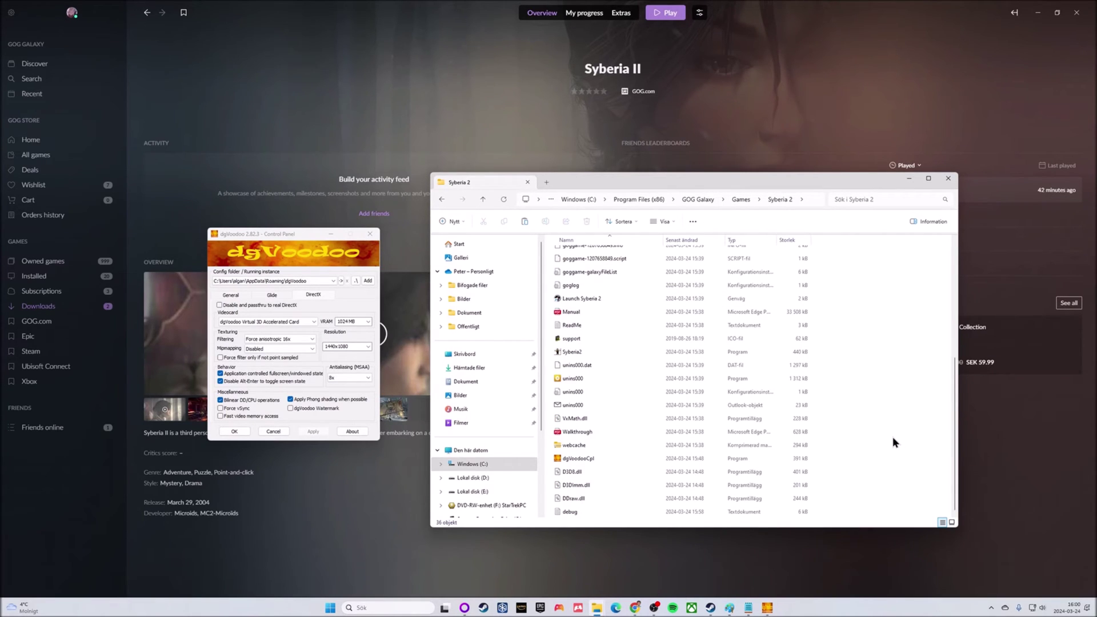
scroll(894, 431, "up", 3)
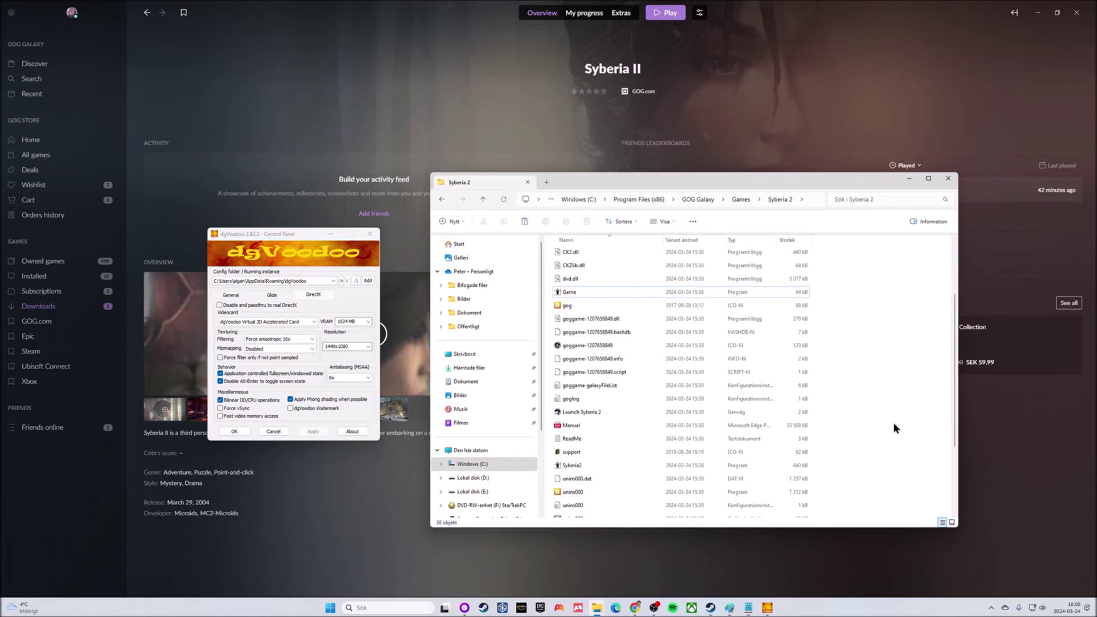
scroll(894, 426, "down", 3)
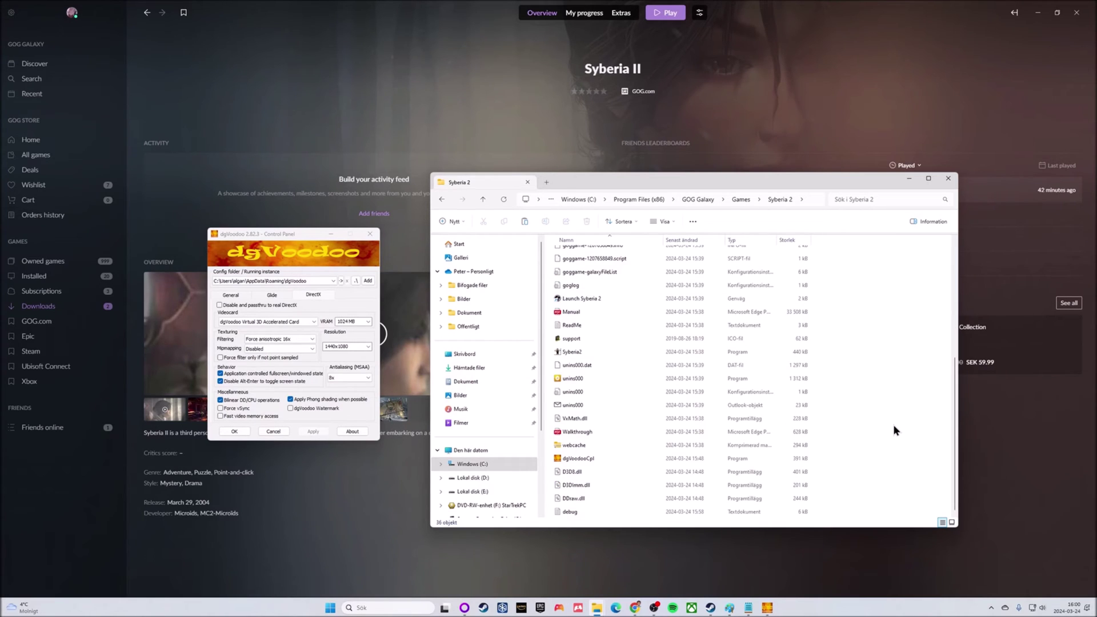
scroll(893, 425, "up", 3)
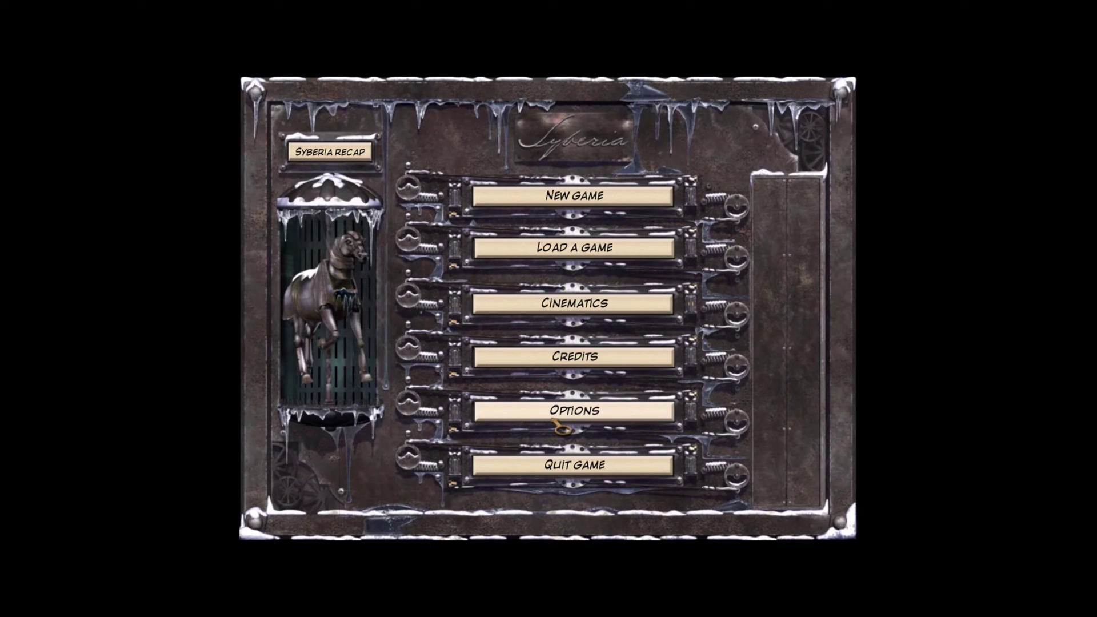
Step: Review the in-game options in Syberia II, return to the main menu and start a new game
left_click(557, 422)
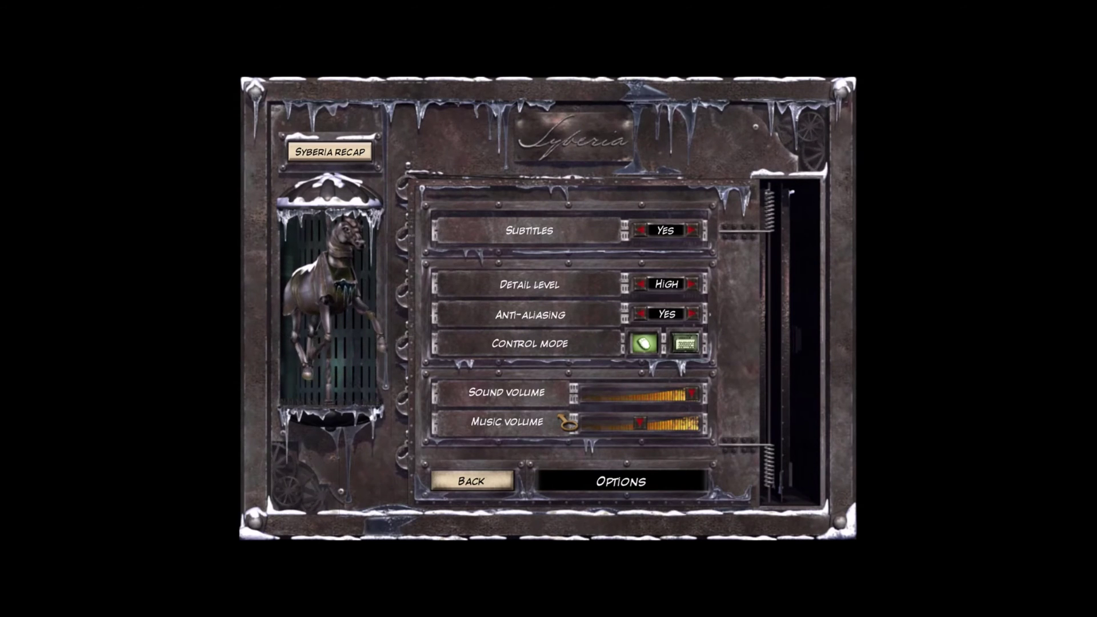
left_click(467, 485)
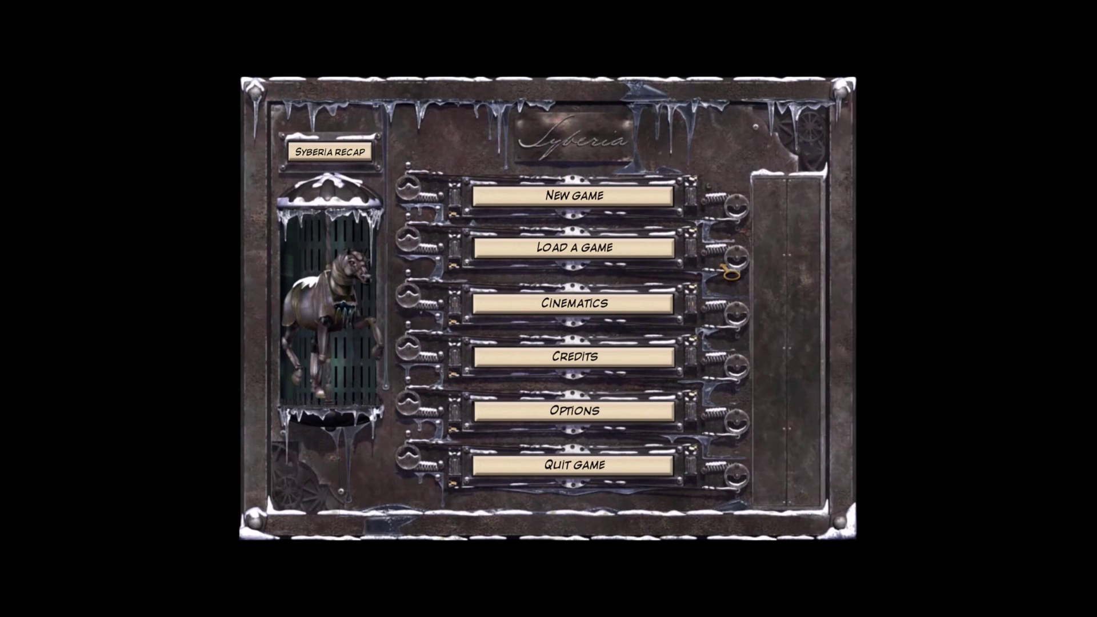
left_click(581, 200)
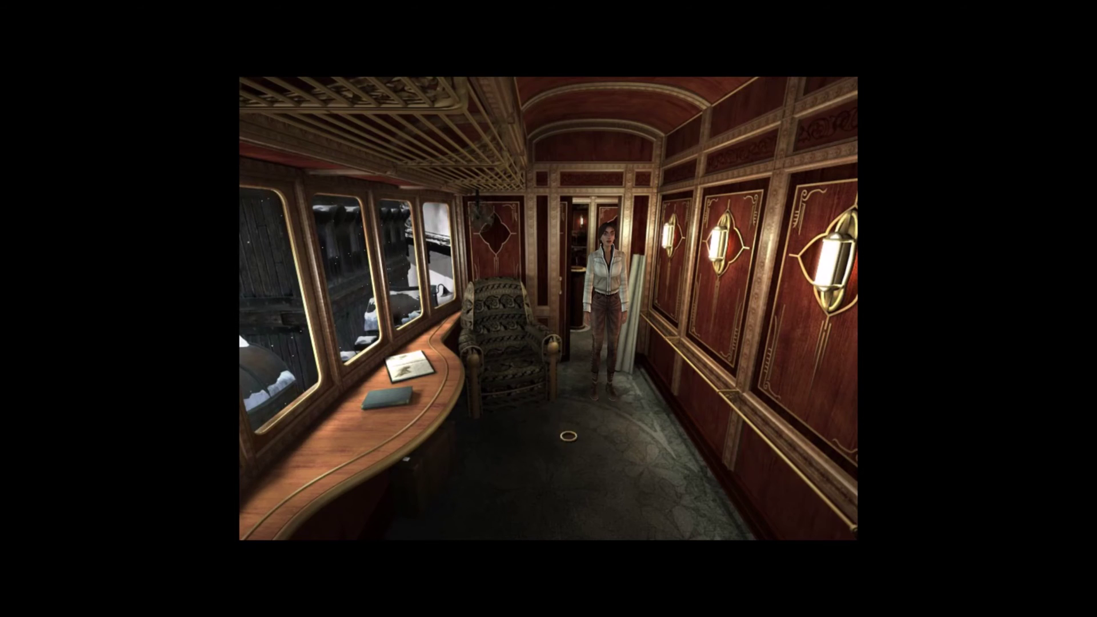
Step: Walk the character through the train compartment into the adjoining room to examine the picture with black borders
left_click(534, 432)
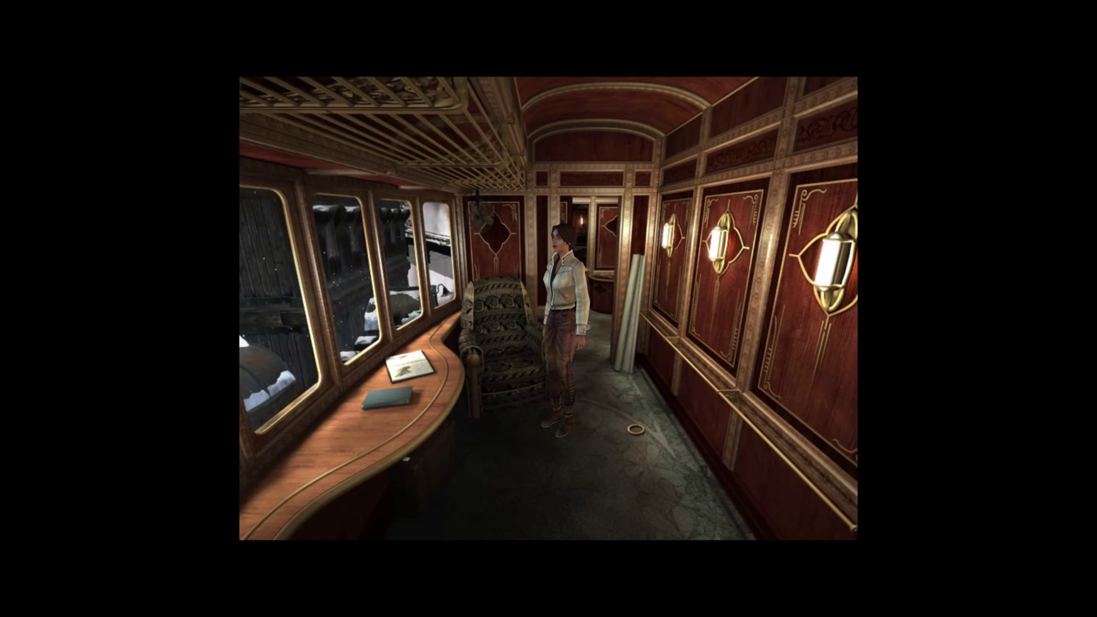
left_click(640, 438)
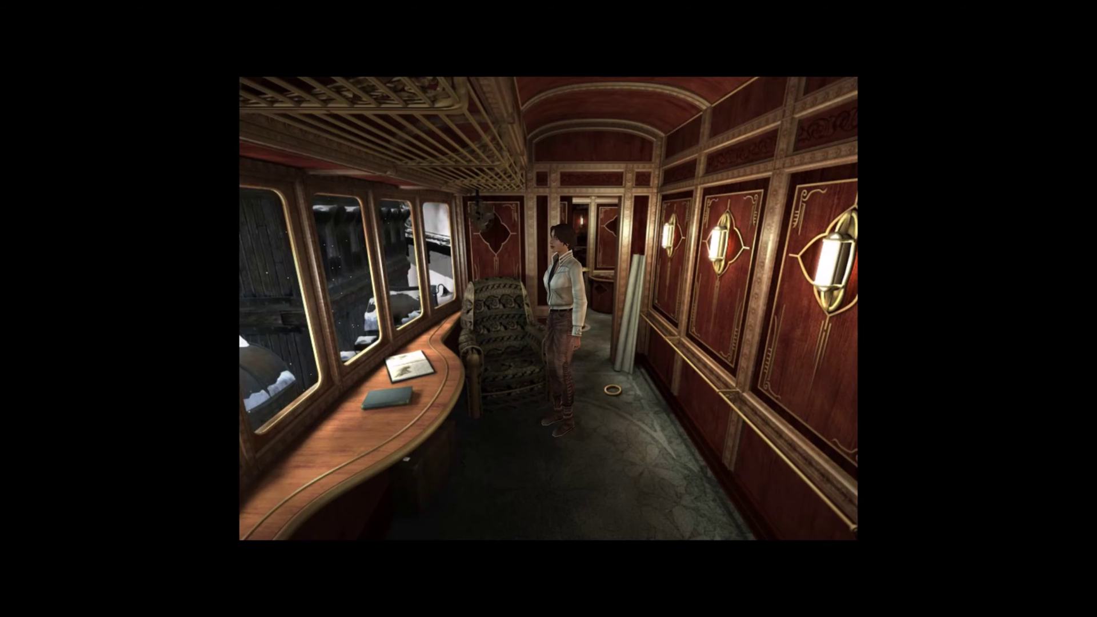
left_click(595, 341)
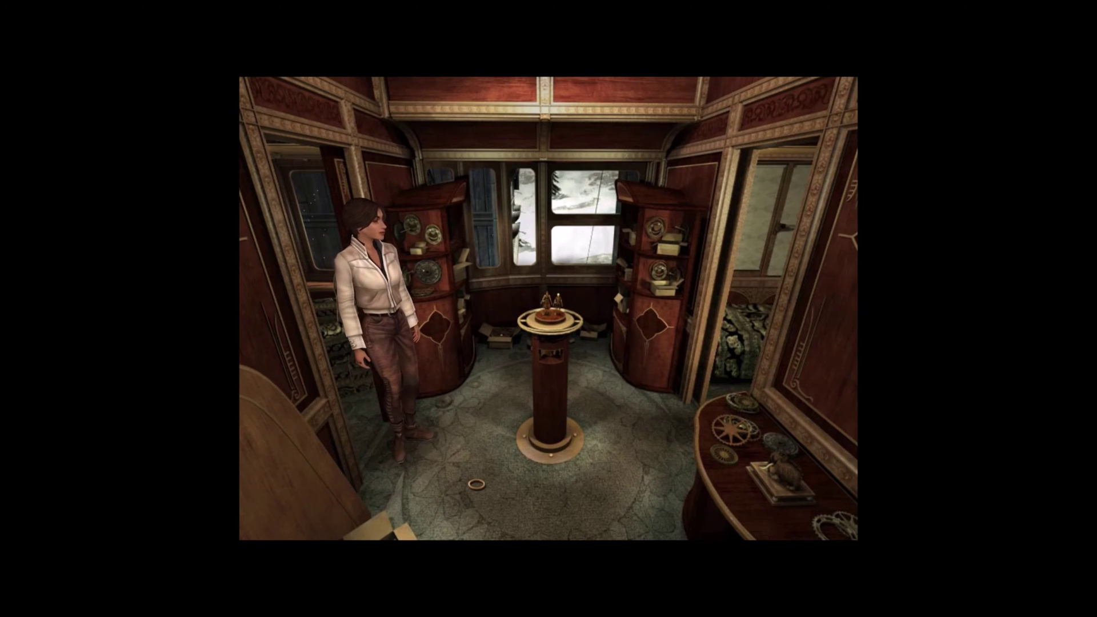
left_click(517, 365)
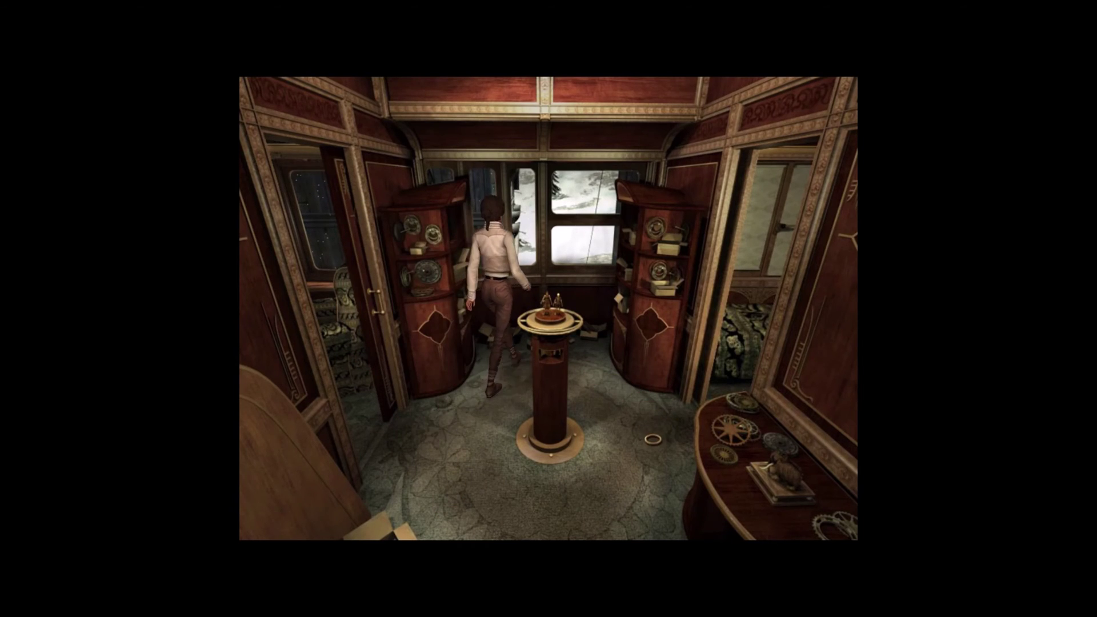
left_click(637, 417)
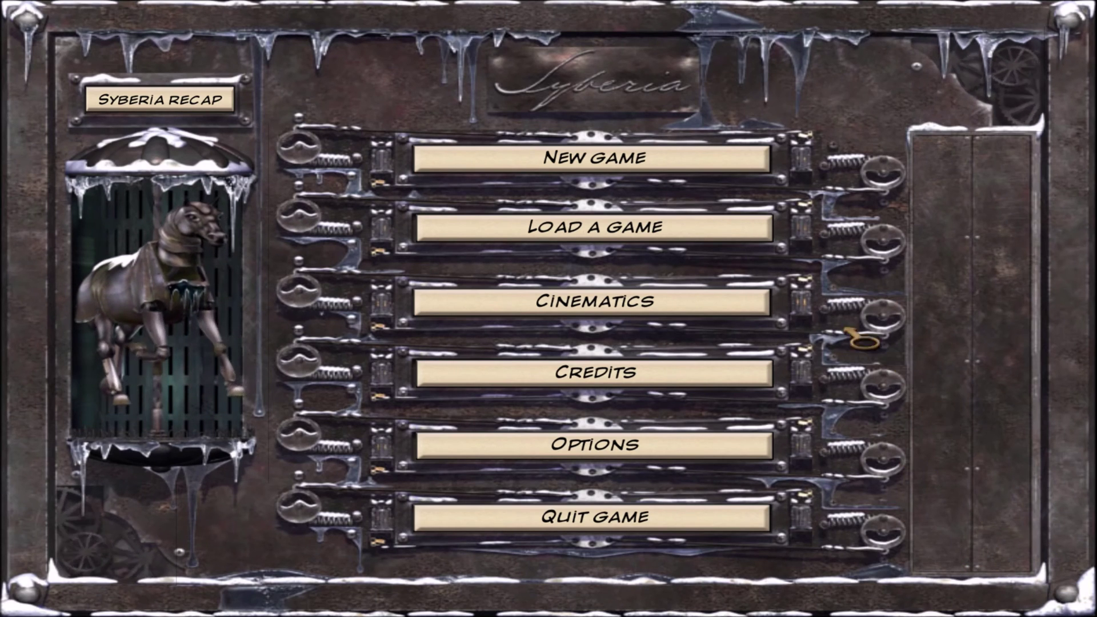
Step: Load a game from the main menu and walk the character through the train to the bedroom, examining the full-screen picture
left_click(680, 238)
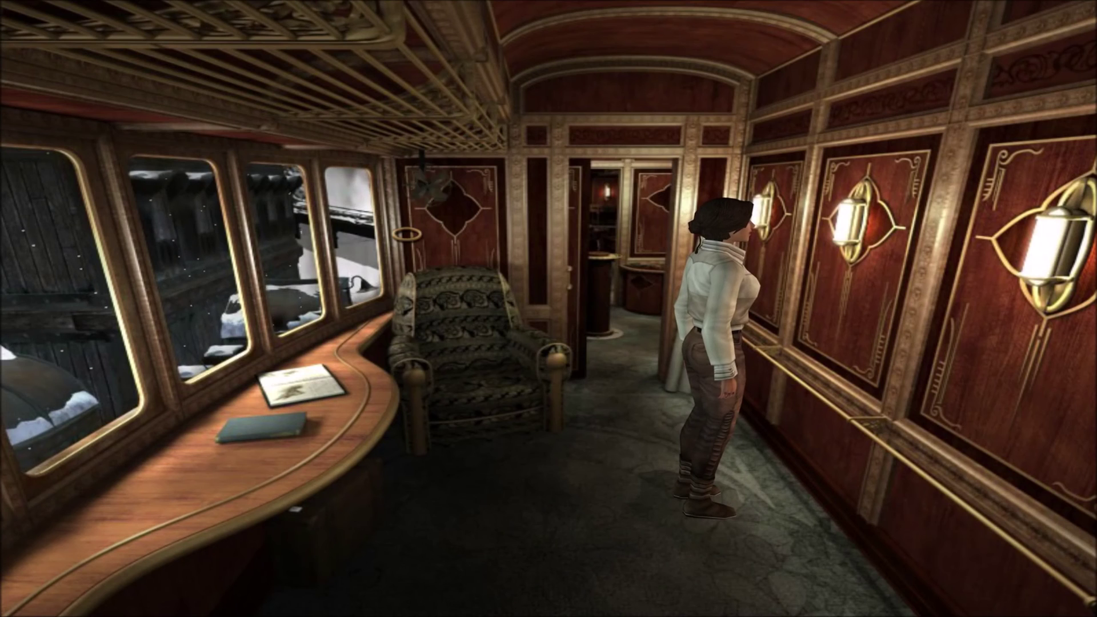
left_click(558, 483)
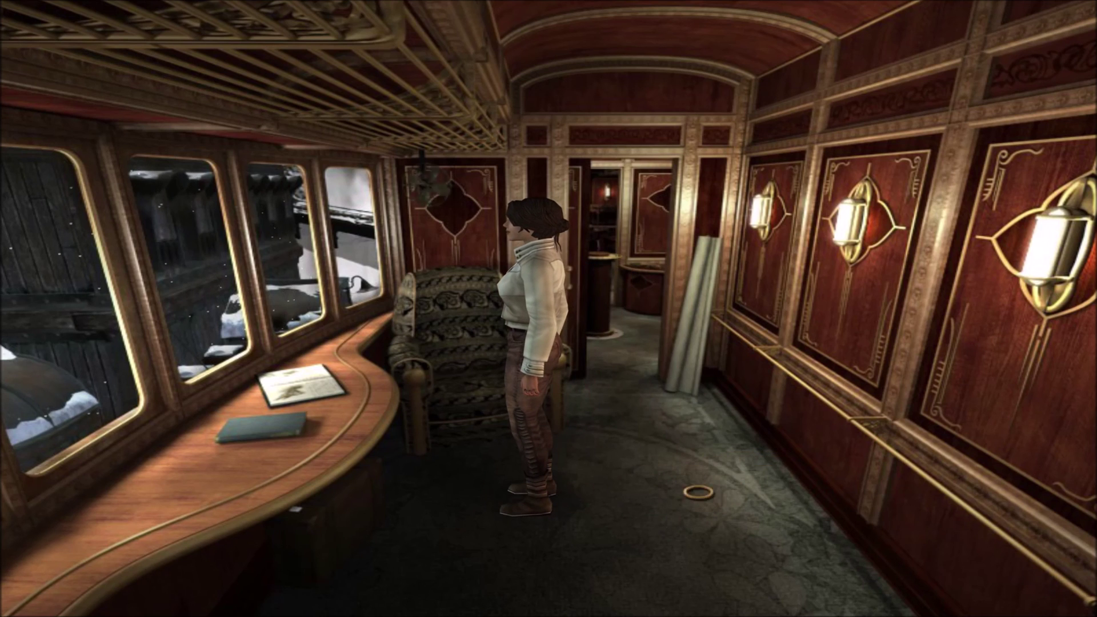
left_click(680, 484)
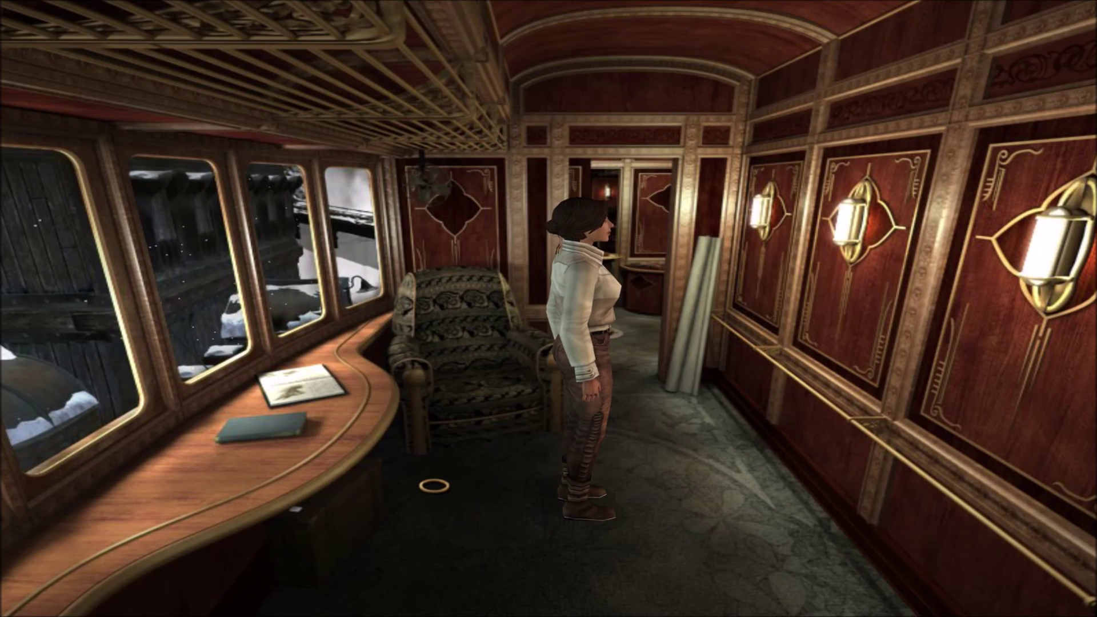
left_click(433, 486)
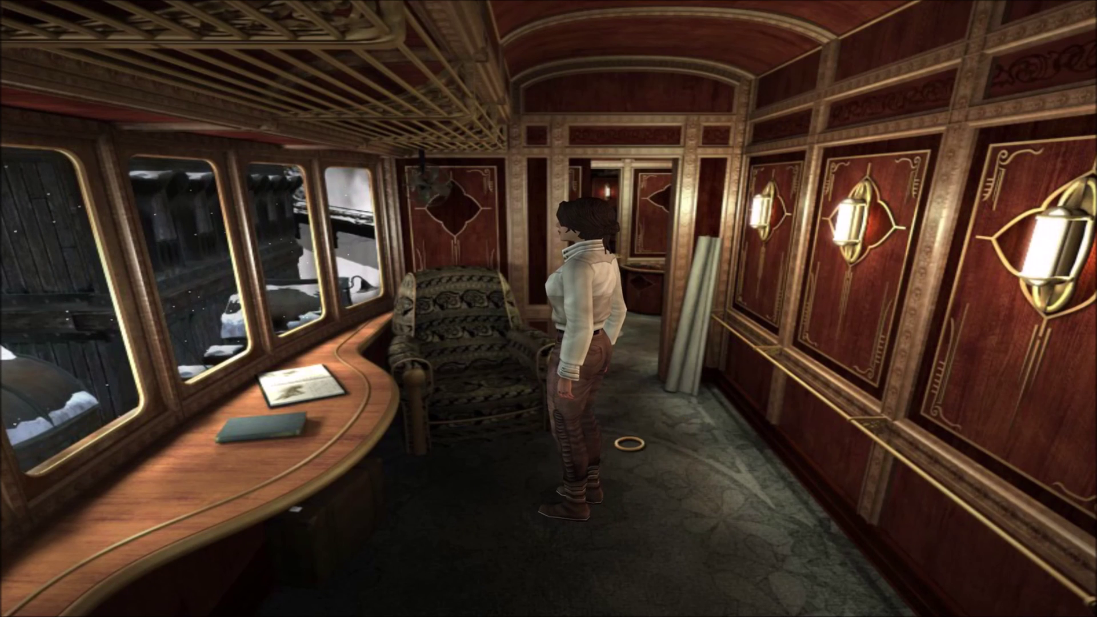
left_click(634, 375)
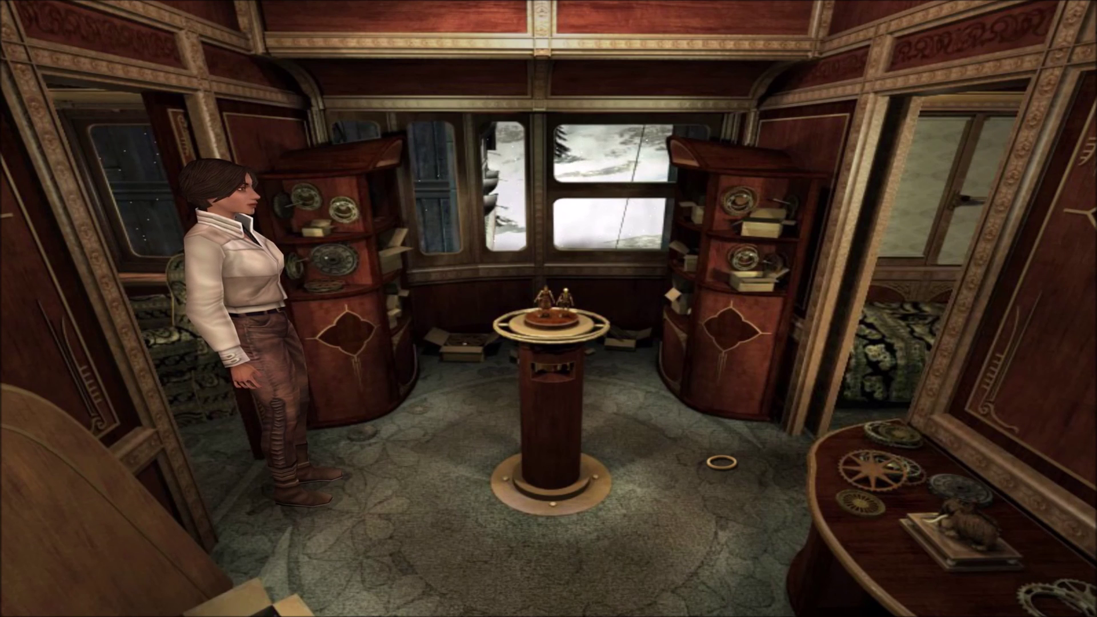
left_click(721, 461)
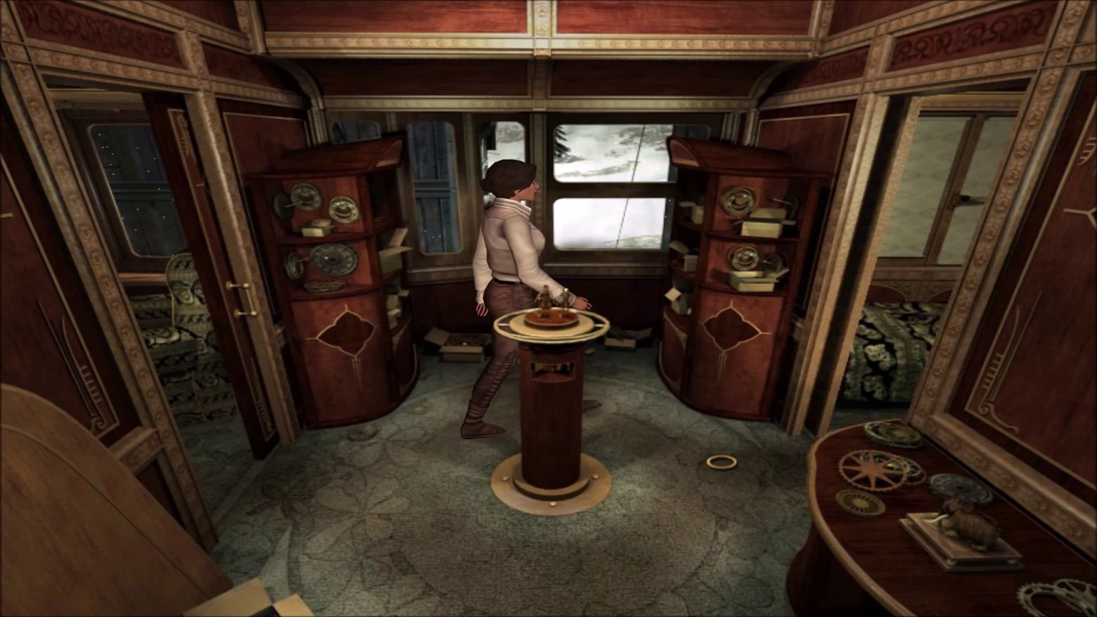
left_click(977, 331)
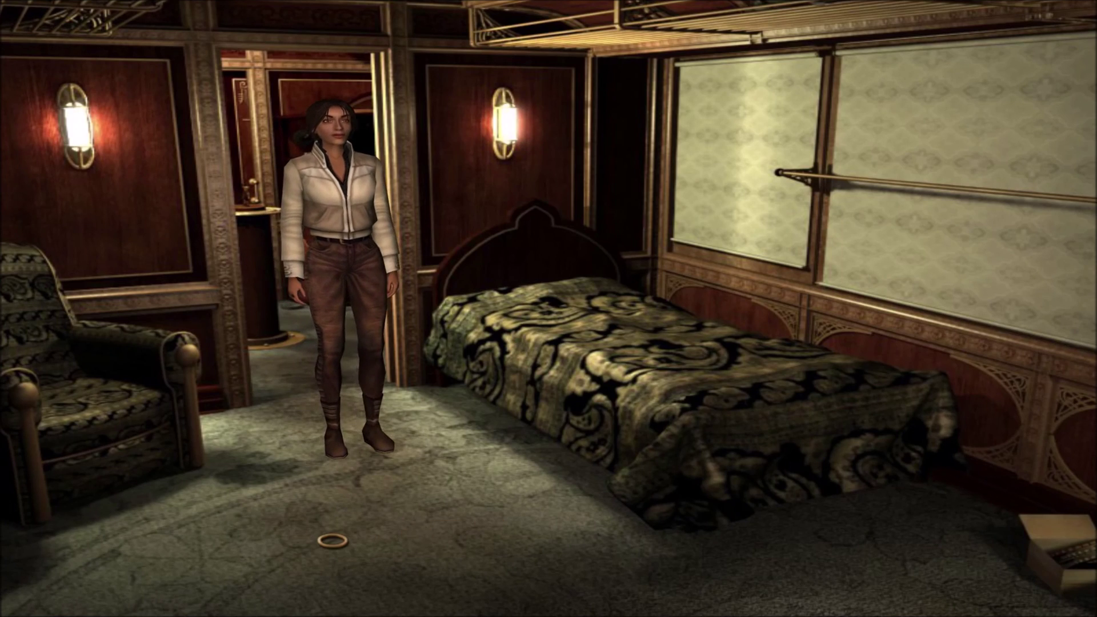